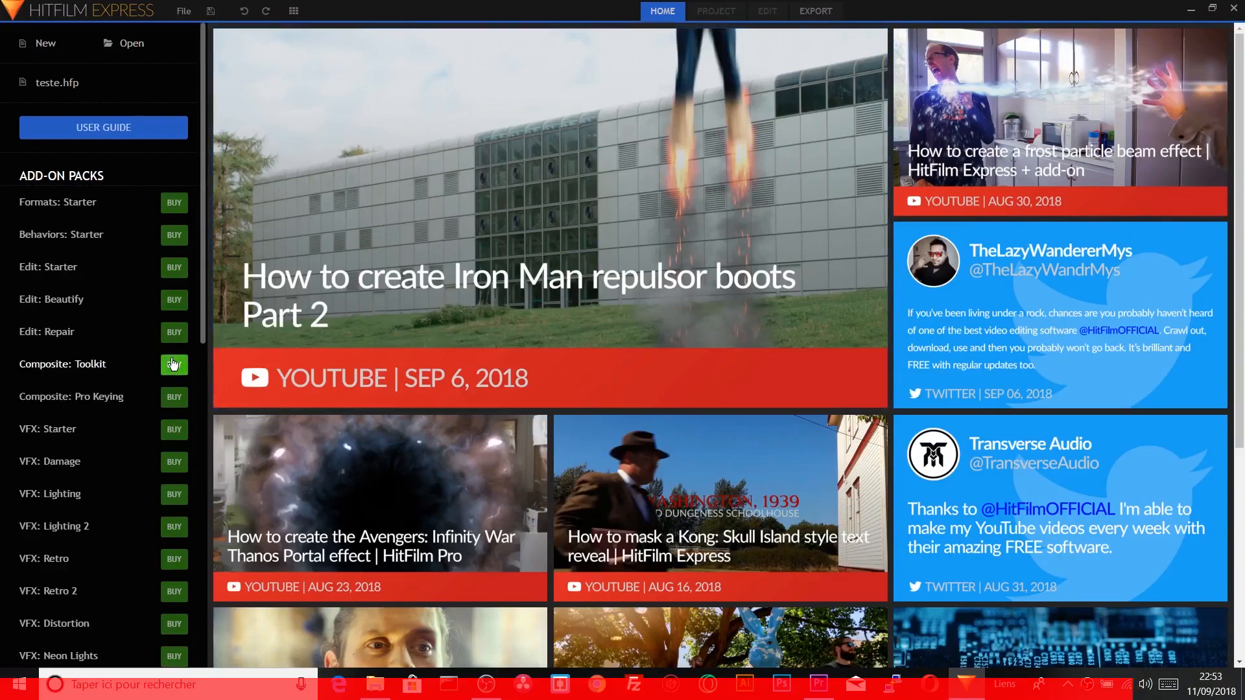
Create a new project using the 1080p Full HD @ 23.976 fps template and open it for editing
left_click(180, 11)
left_click(213, 34)
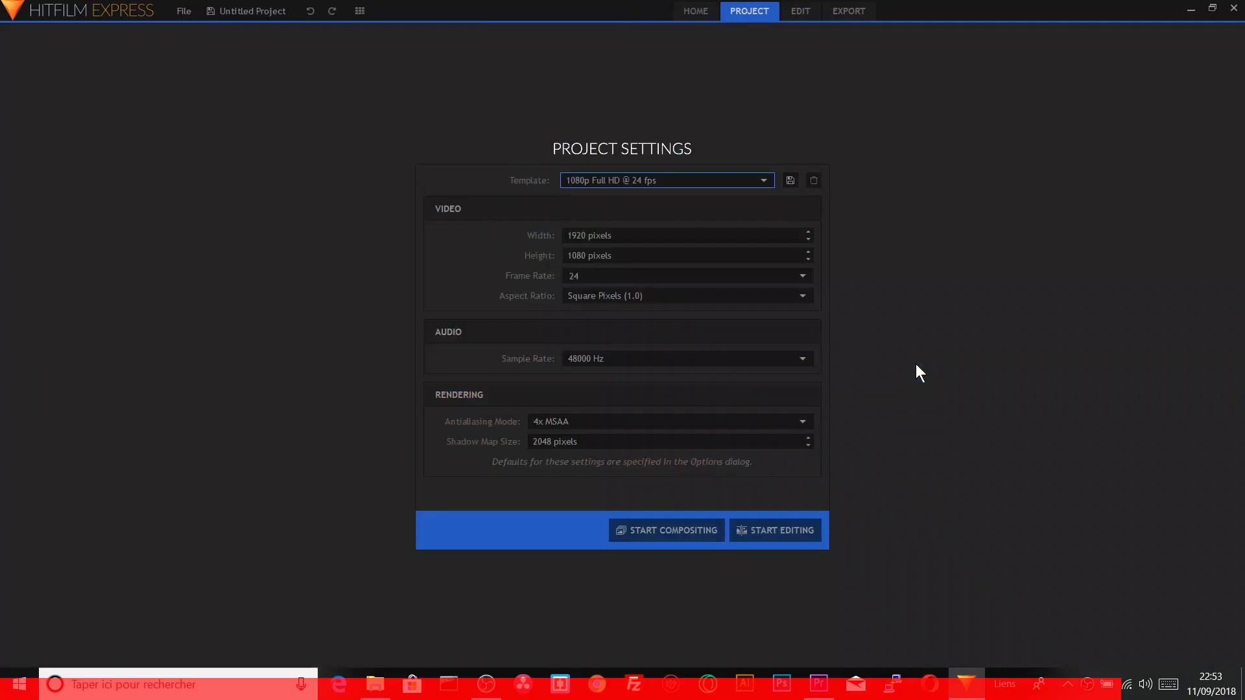
left_click(613, 181)
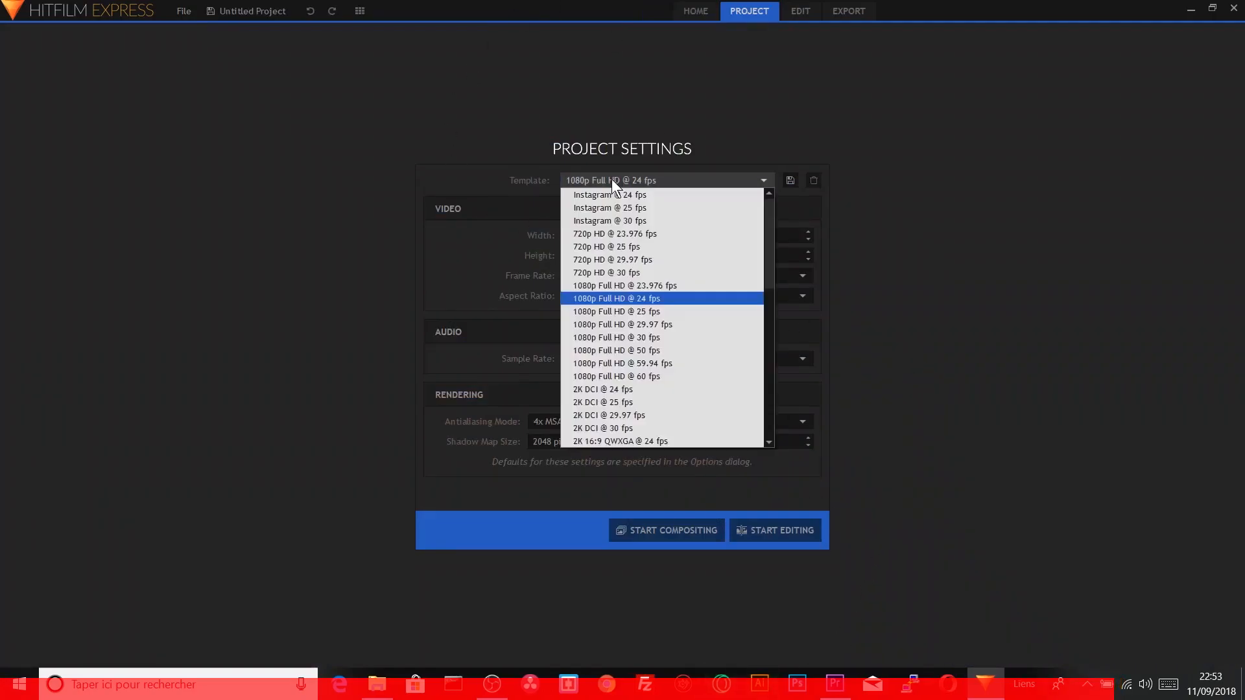
left_click(590, 286)
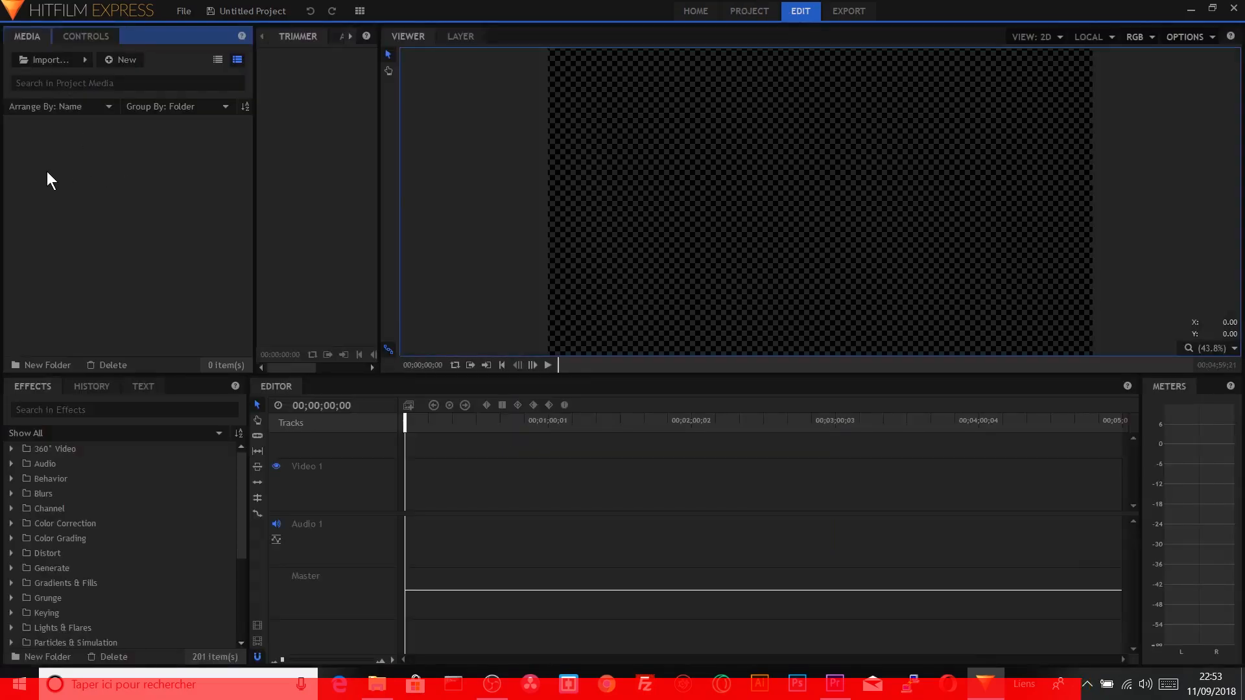
double_click(58, 158)
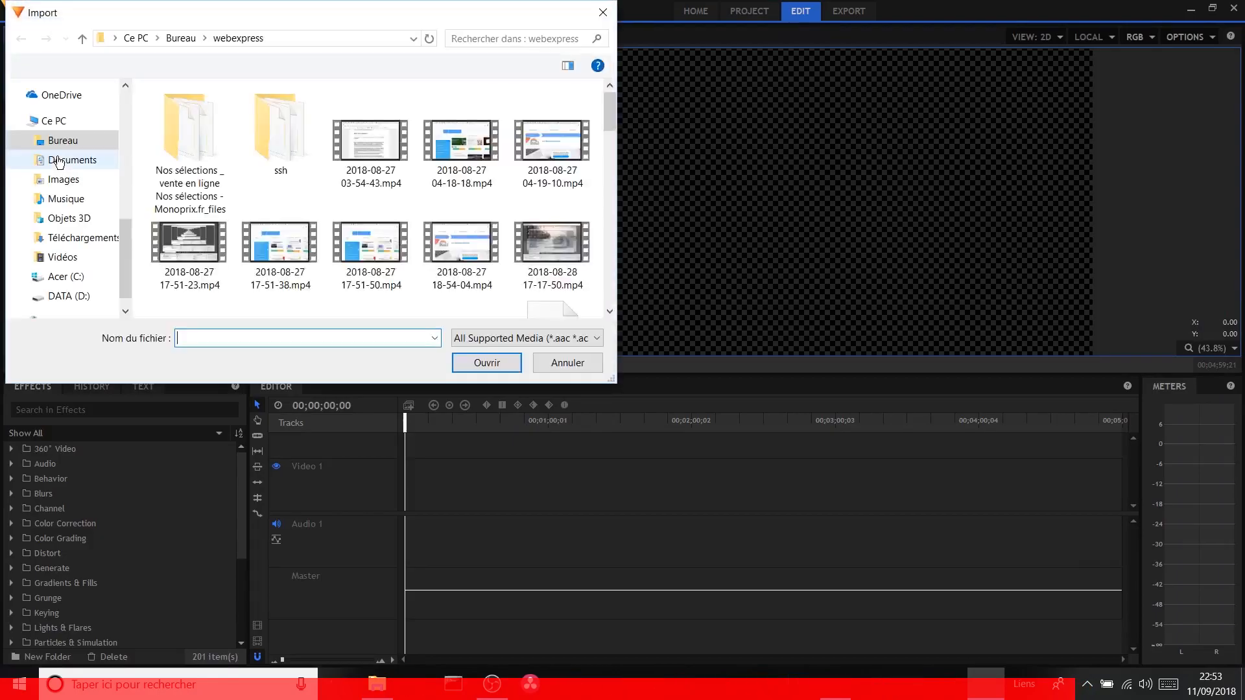
double_click(454, 130)
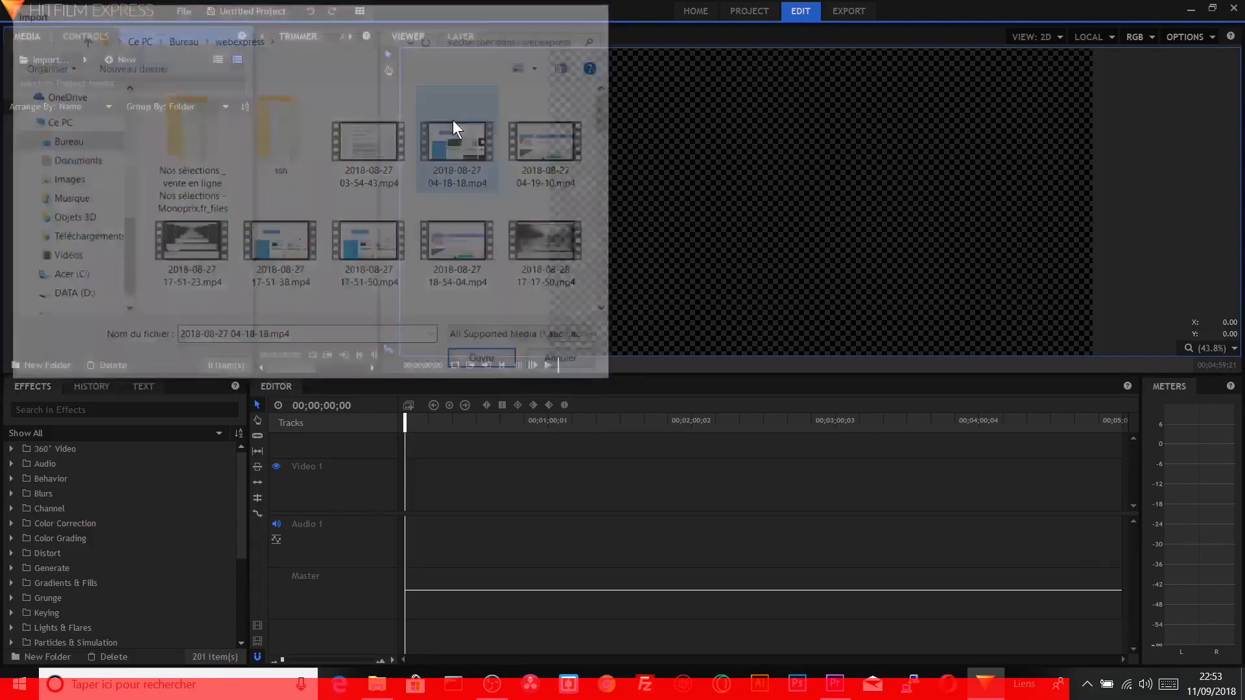
left_click_drag(69, 134, 412, 513)
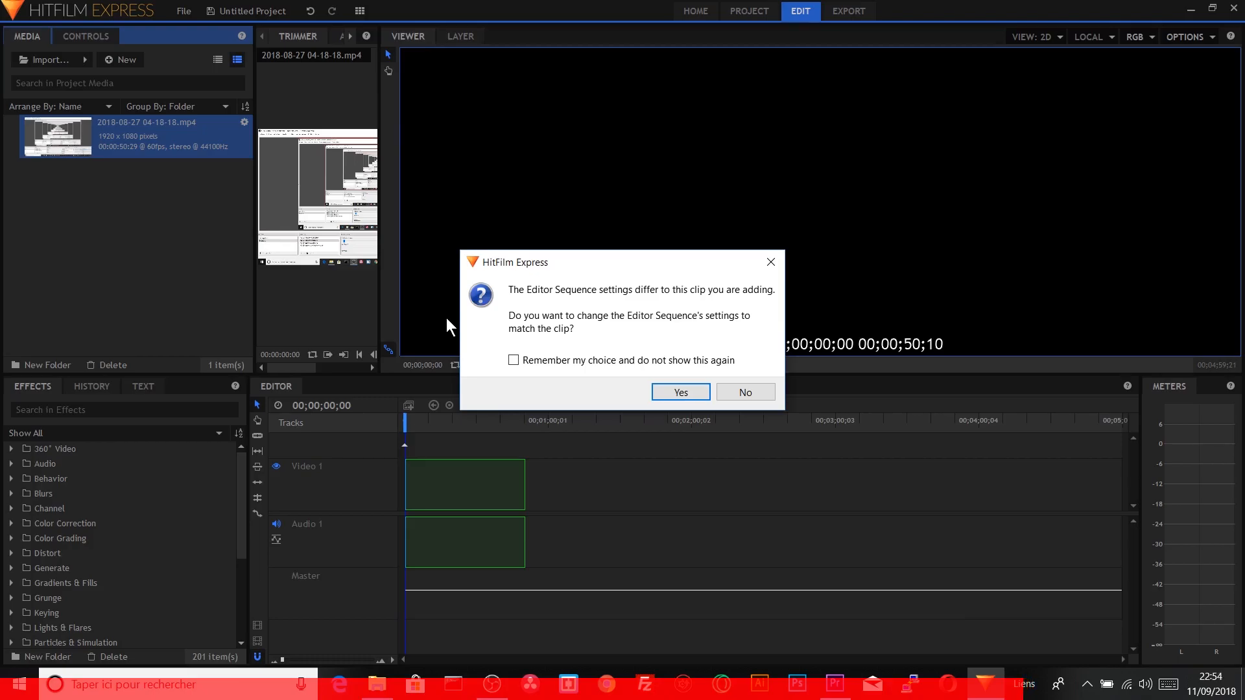
left_click(701, 392)
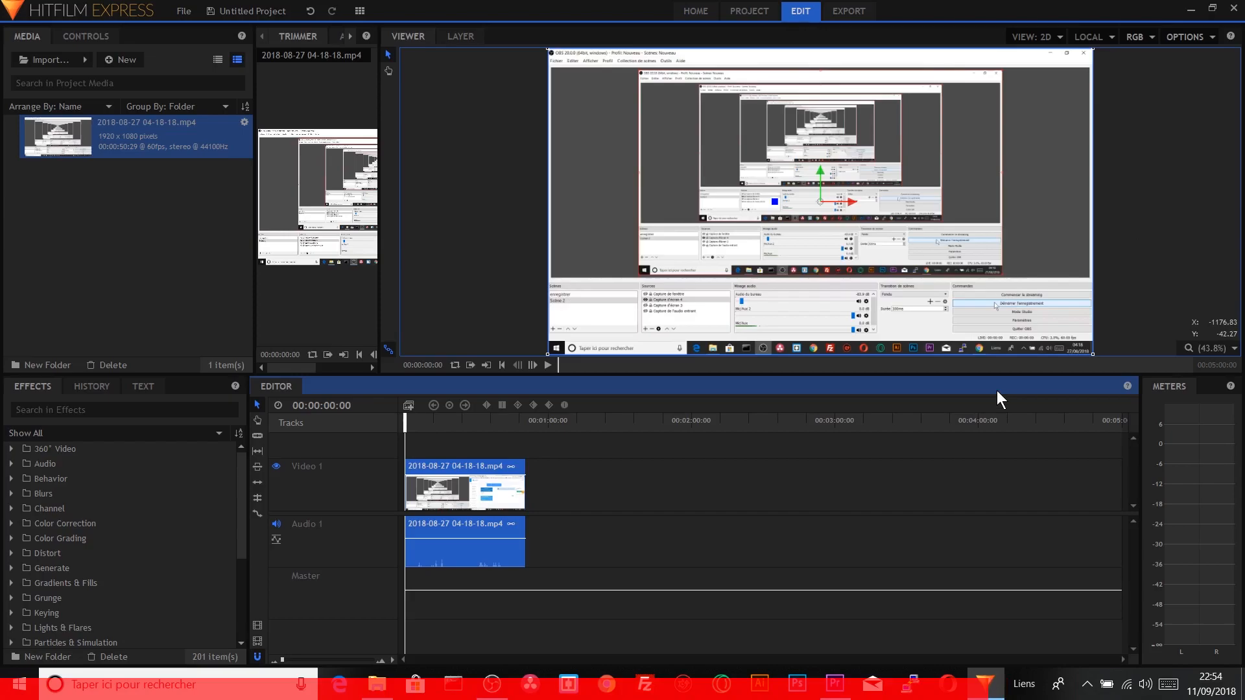
Make a composite shot from the video clip, taking properties from the selected clip and leaving effects and transforms in place
right_click(464, 481)
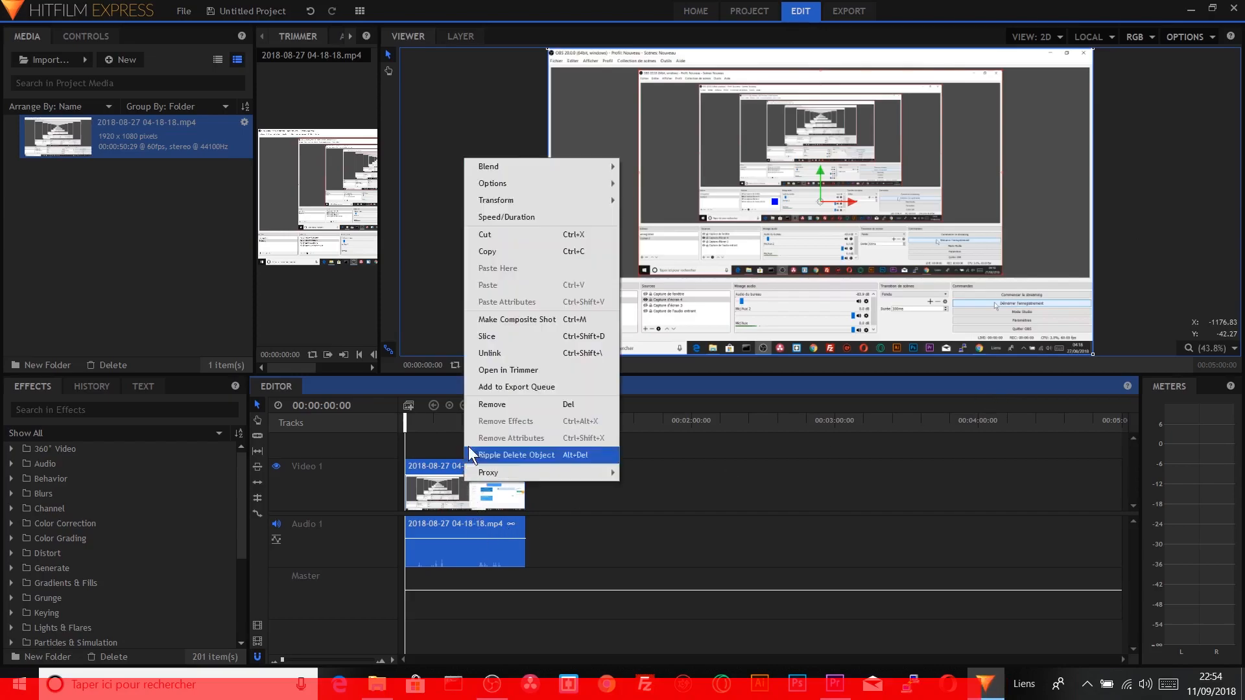
left_click(519, 319)
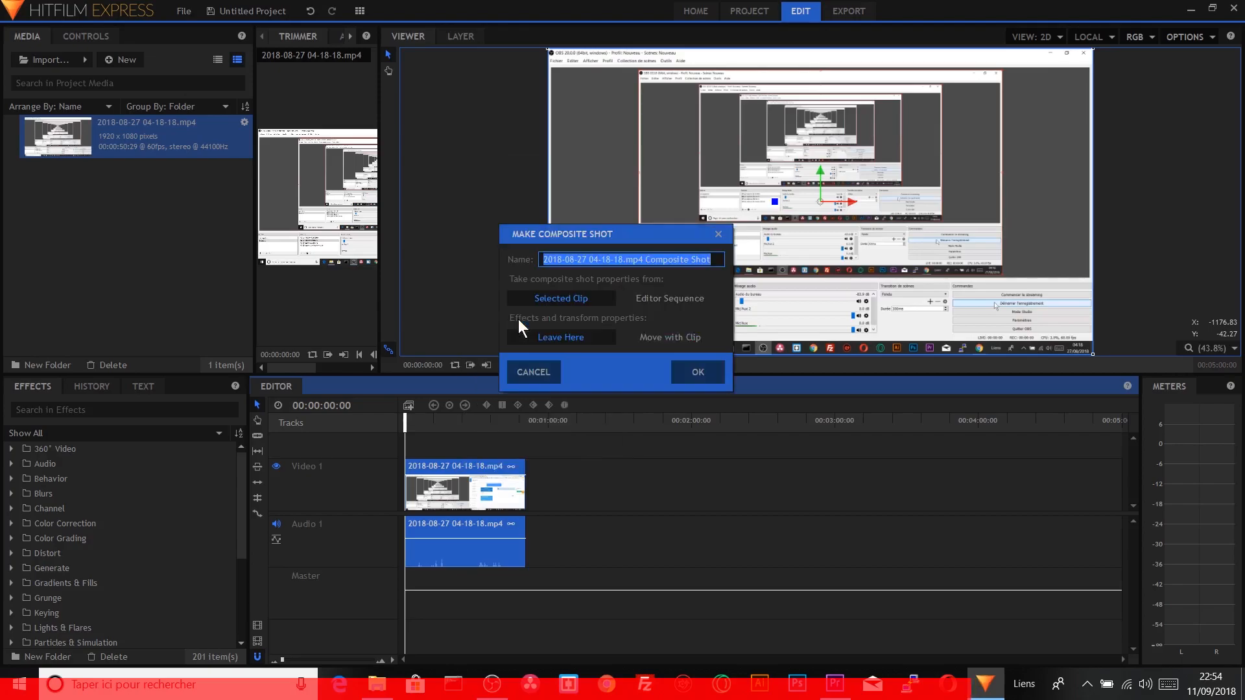
left_click(723, 373)
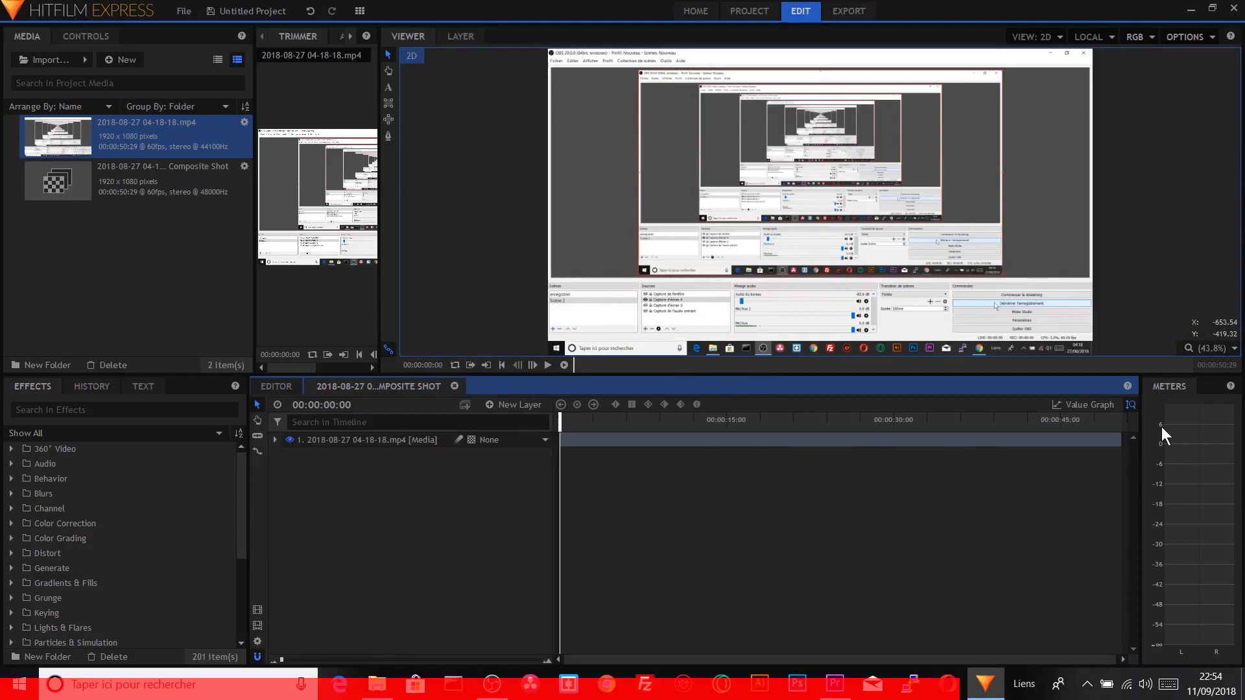
left_click(629, 420)
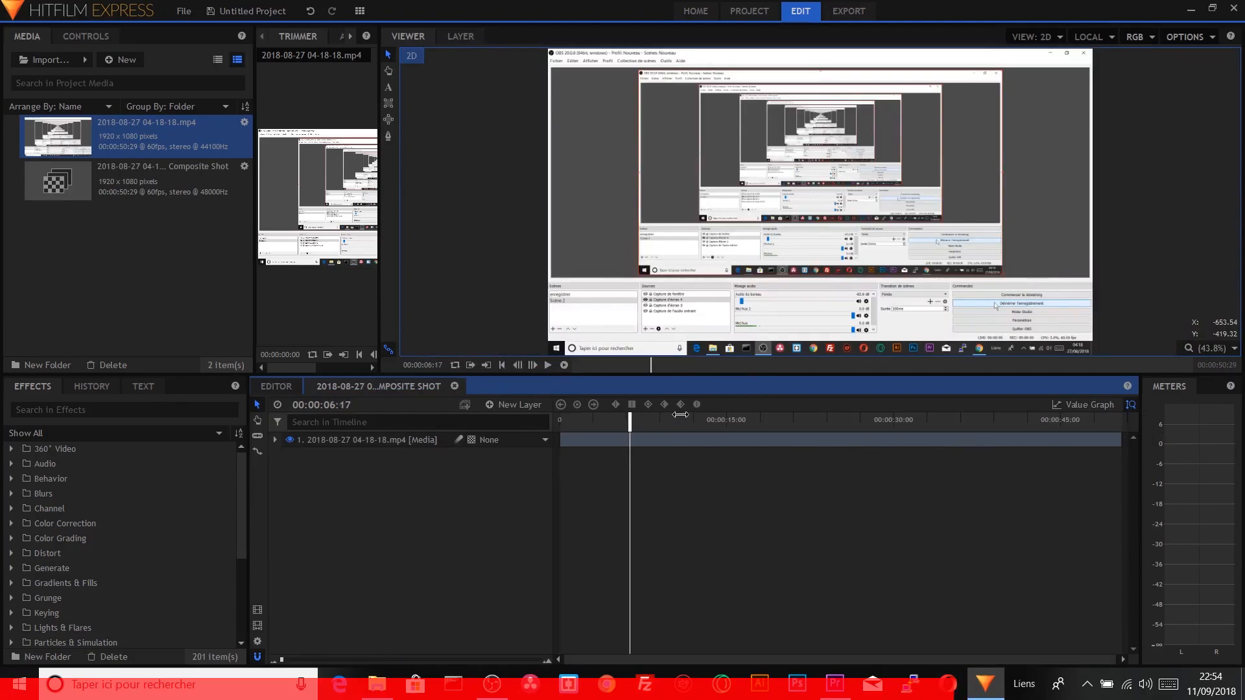
left_click(1125, 426)
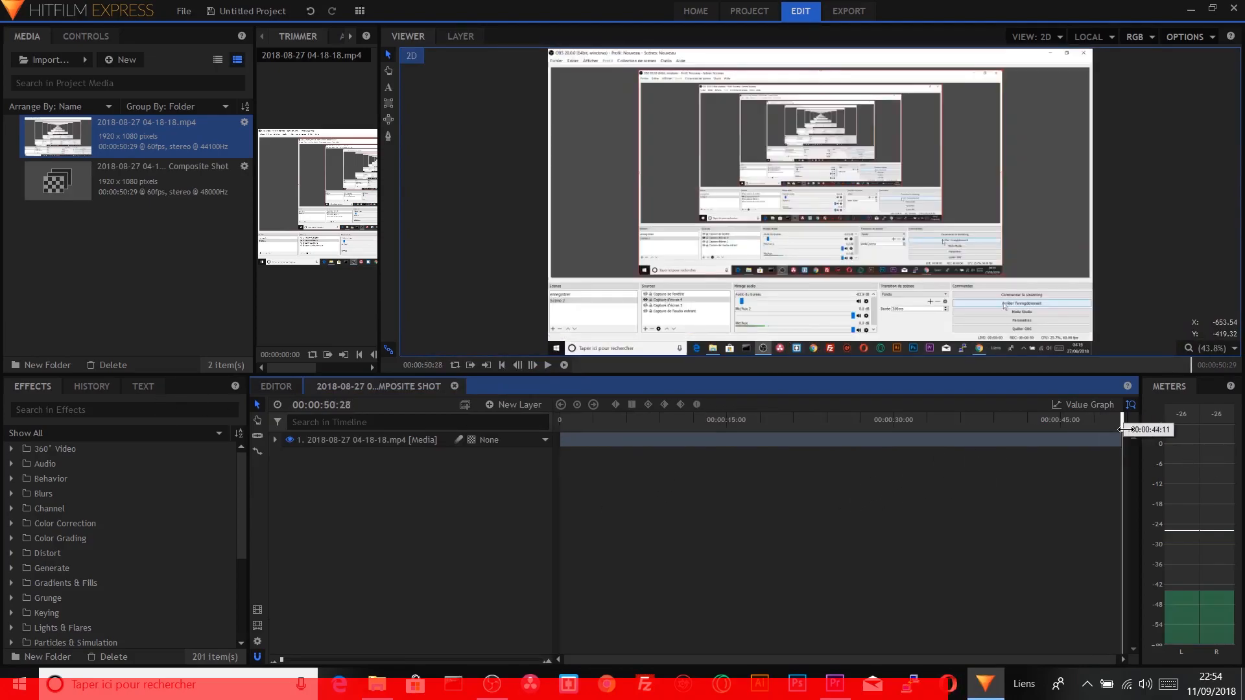
left_click_drag(1127, 429, 558, 429)
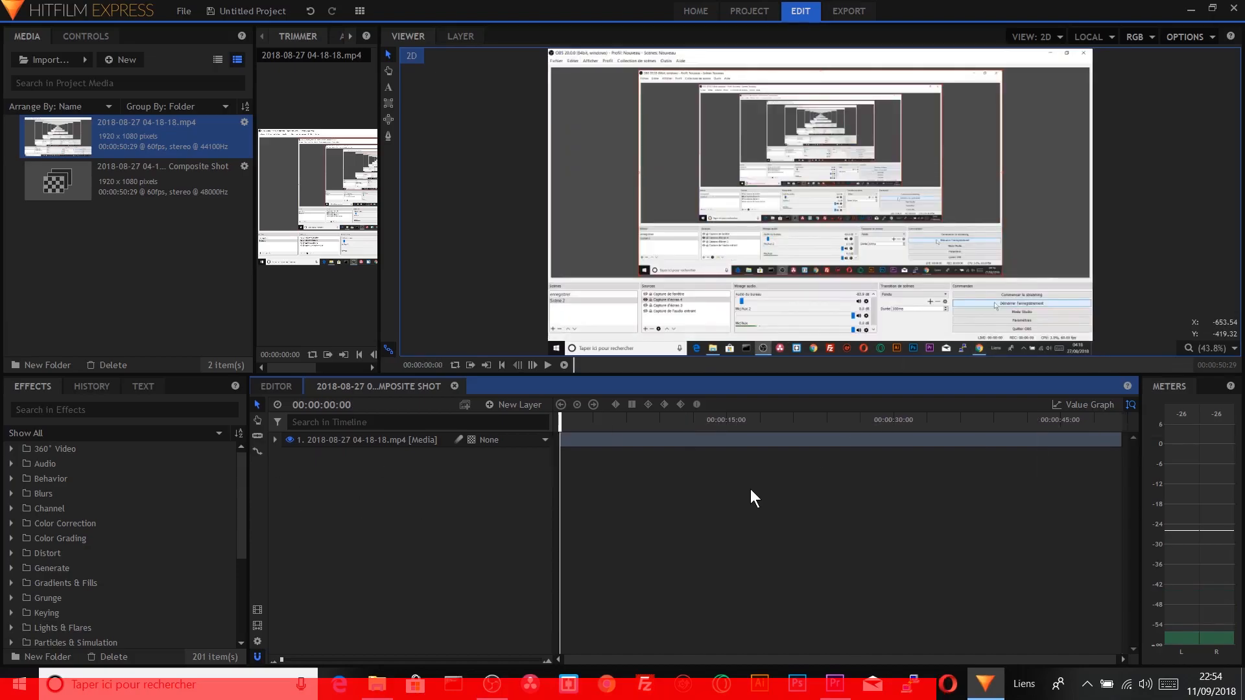
Add a red (#ff0000) plane layer of 1920 by 1080 pixels above the video
left_click(523, 406)
left_click(534, 423)
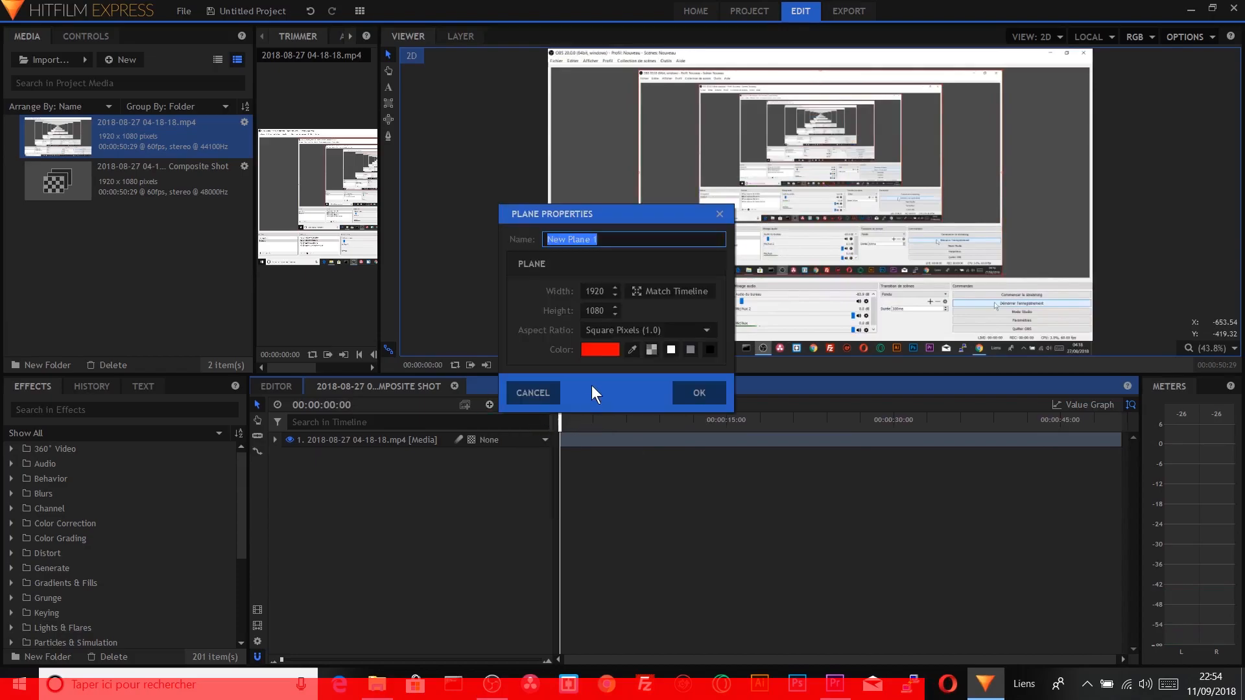
left_click(601, 350)
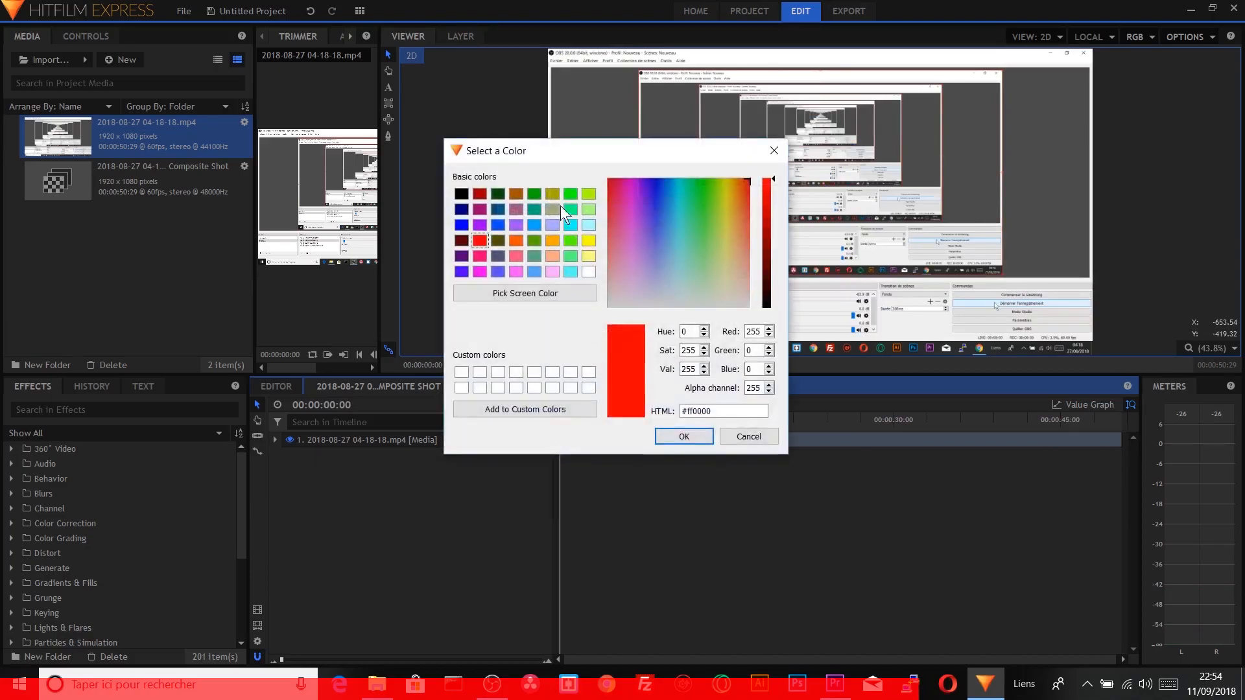
left_click(494, 206)
left_click(478, 237)
left_click(695, 441)
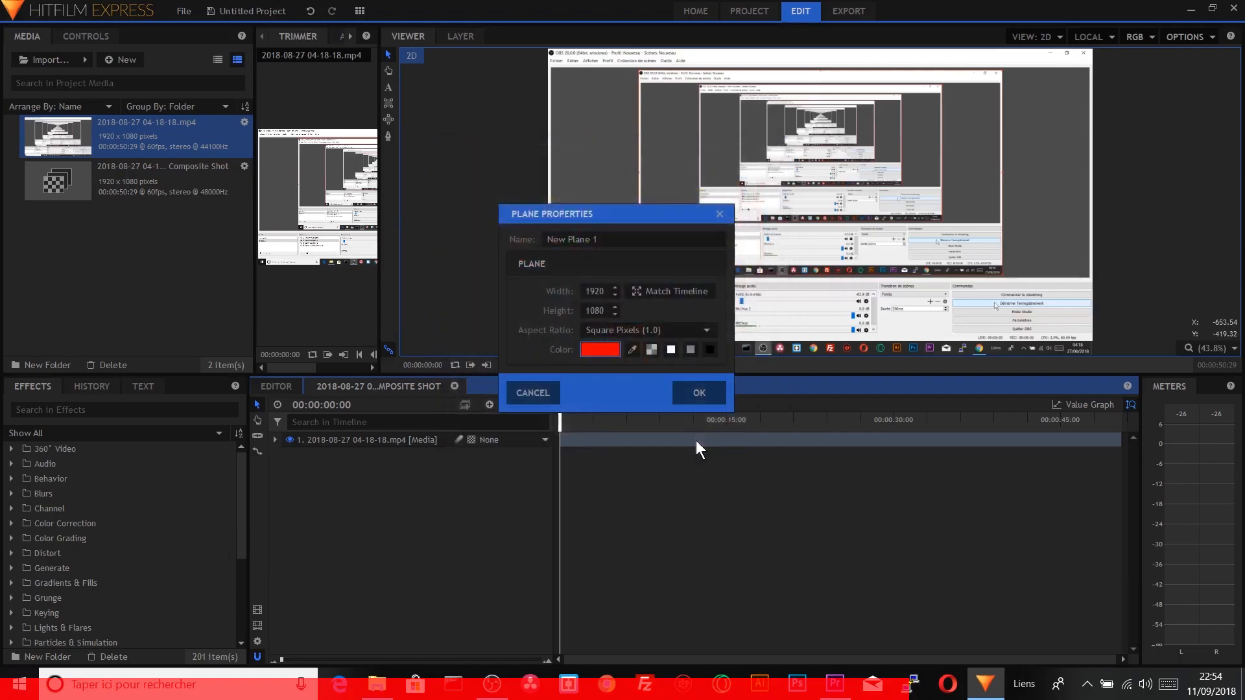
left_click(684, 398)
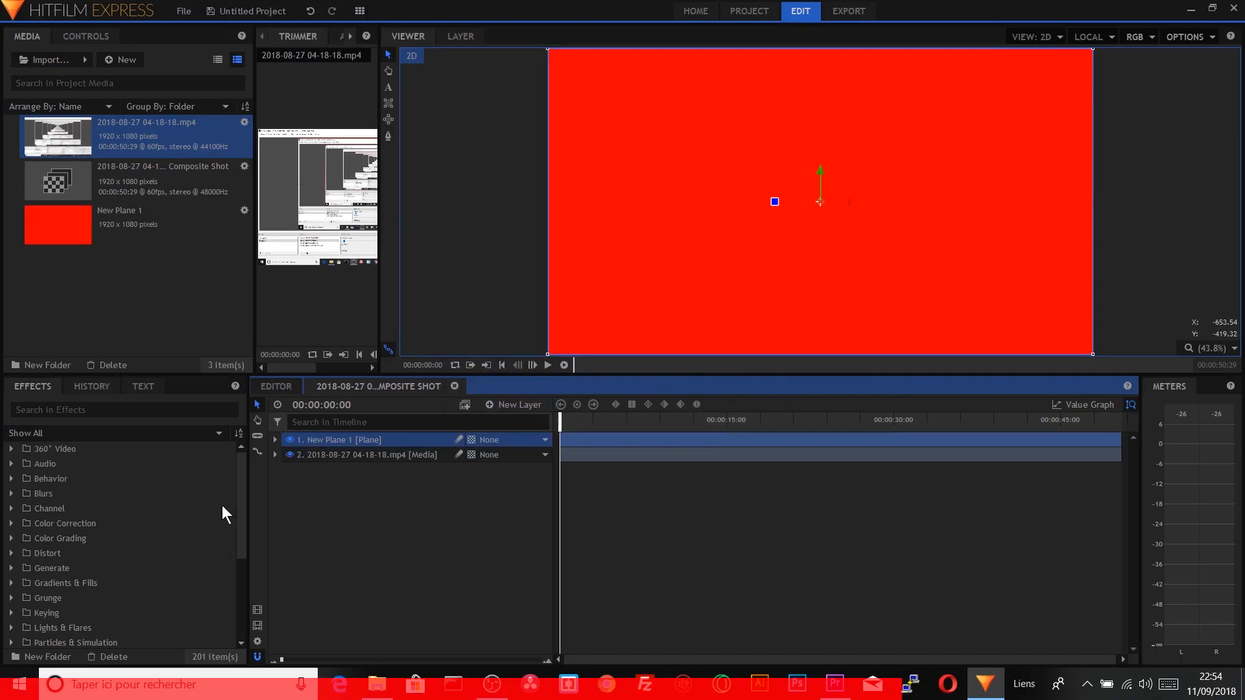
Reshape the red plane into a thin strip along the frame's upper edge, scaled about 116% by 2.3% at position about -50, 532
left_click(290, 440)
left_click(290, 439)
left_click(290, 440)
left_click(290, 440)
left_click_drag(804, 127, 667, 201)
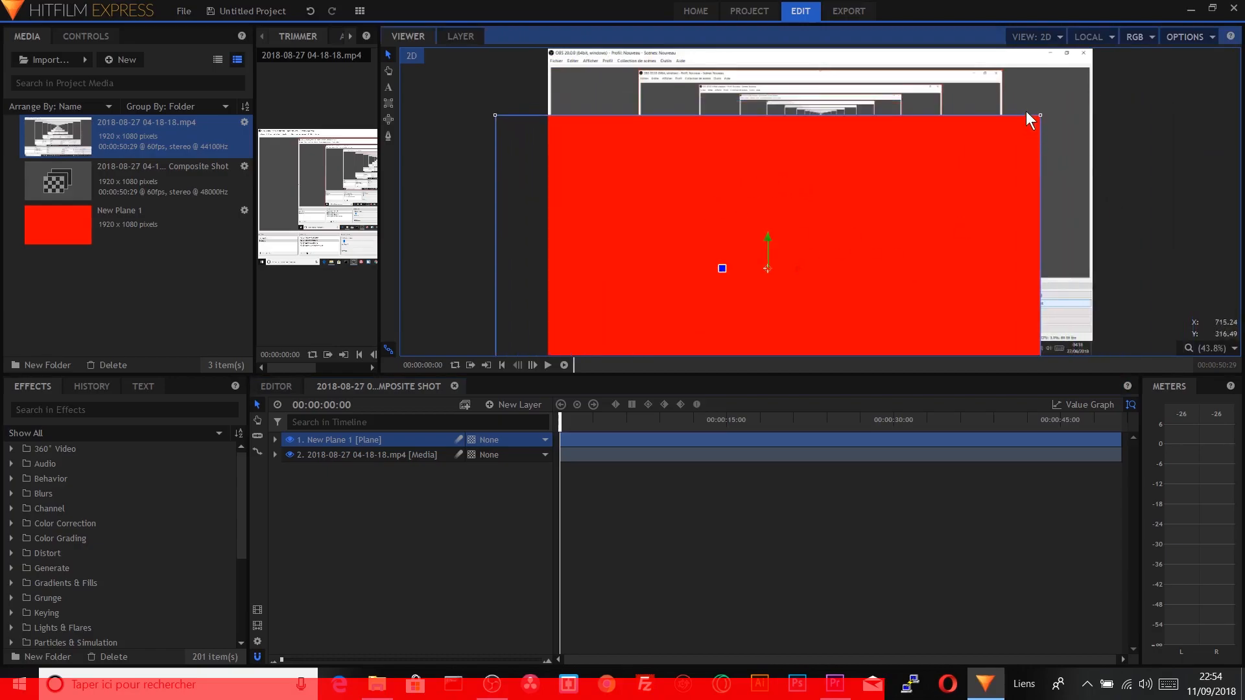
left_click_drag(1040, 115, 1057, 49)
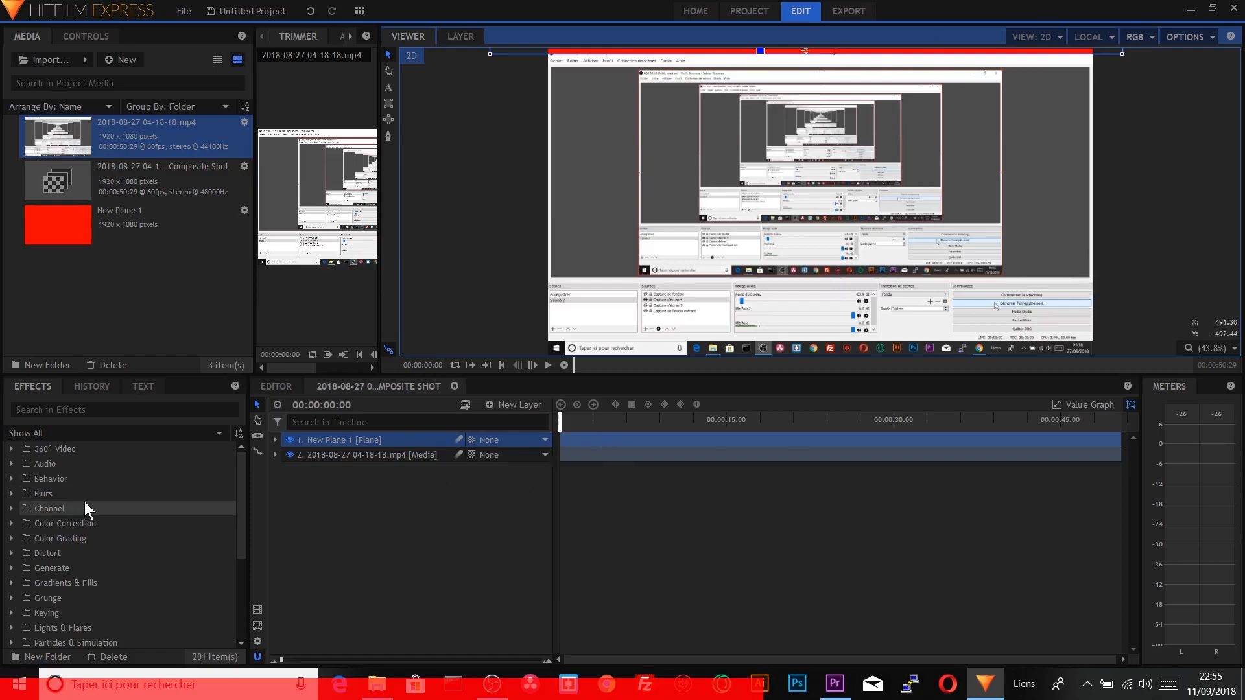
Set the red plane's scale to 0% horizontally and about 2.7% vertically, and keyframe it at the start of the timeline
left_click(274, 440)
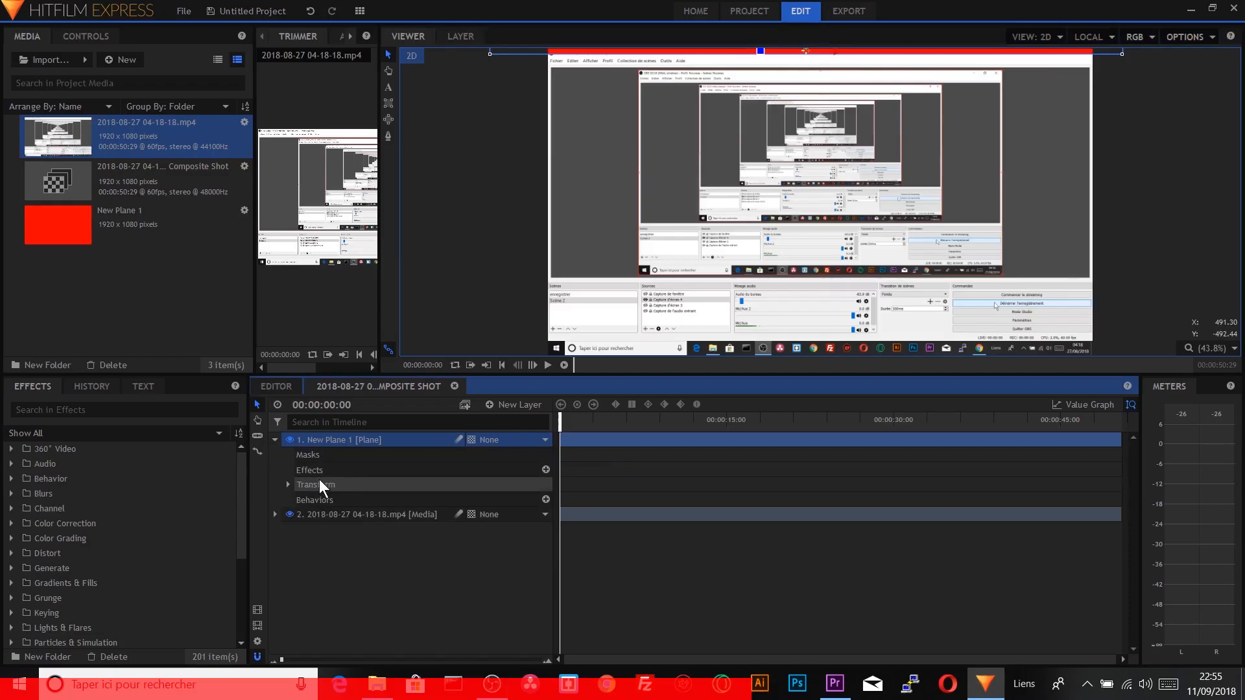
left_click(287, 485)
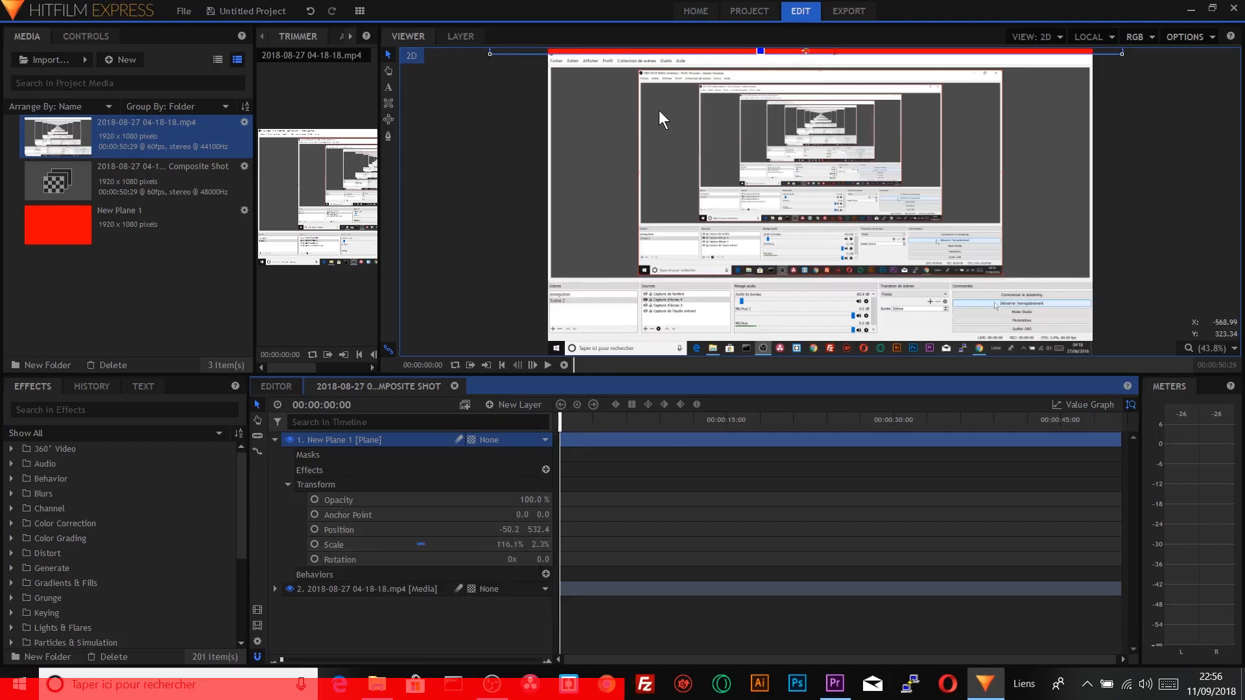
mouse_move(501, 543)
left_mouse_down()
mouse_move(521, 543)
mouse_move(486, 545)
left_mouse_up()
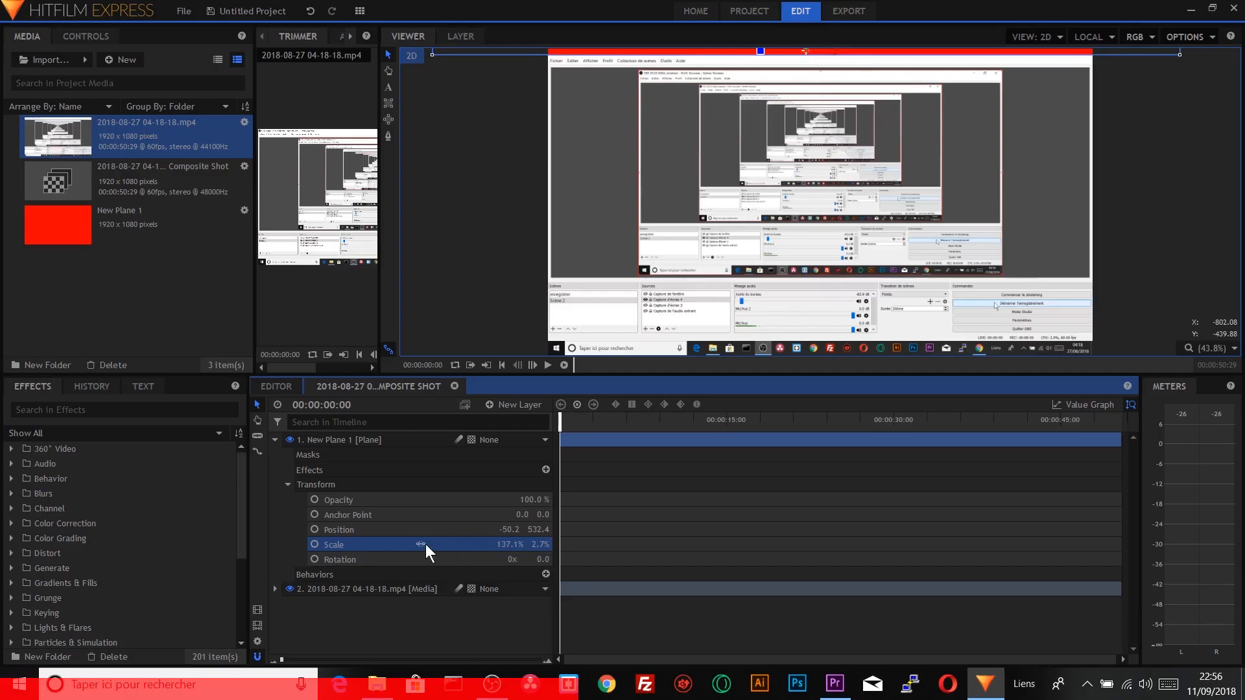
mouse_move(510, 545)
left_mouse_down()
mouse_move(551, 544)
mouse_move(409, 544)
mouse_move(593, 556)
mouse_move(506, 559)
mouse_move(566, 545)
mouse_move(498, 545)
left_mouse_up()
left_click(509, 545)
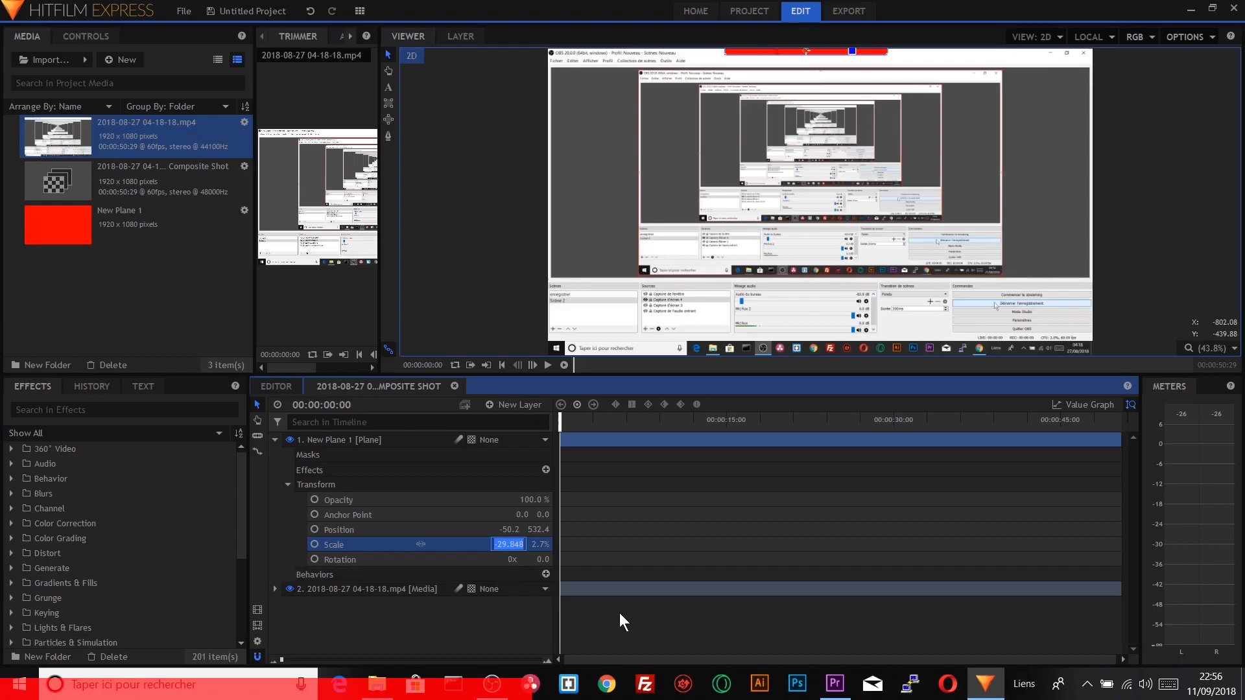
type("0")
left_click(314, 544)
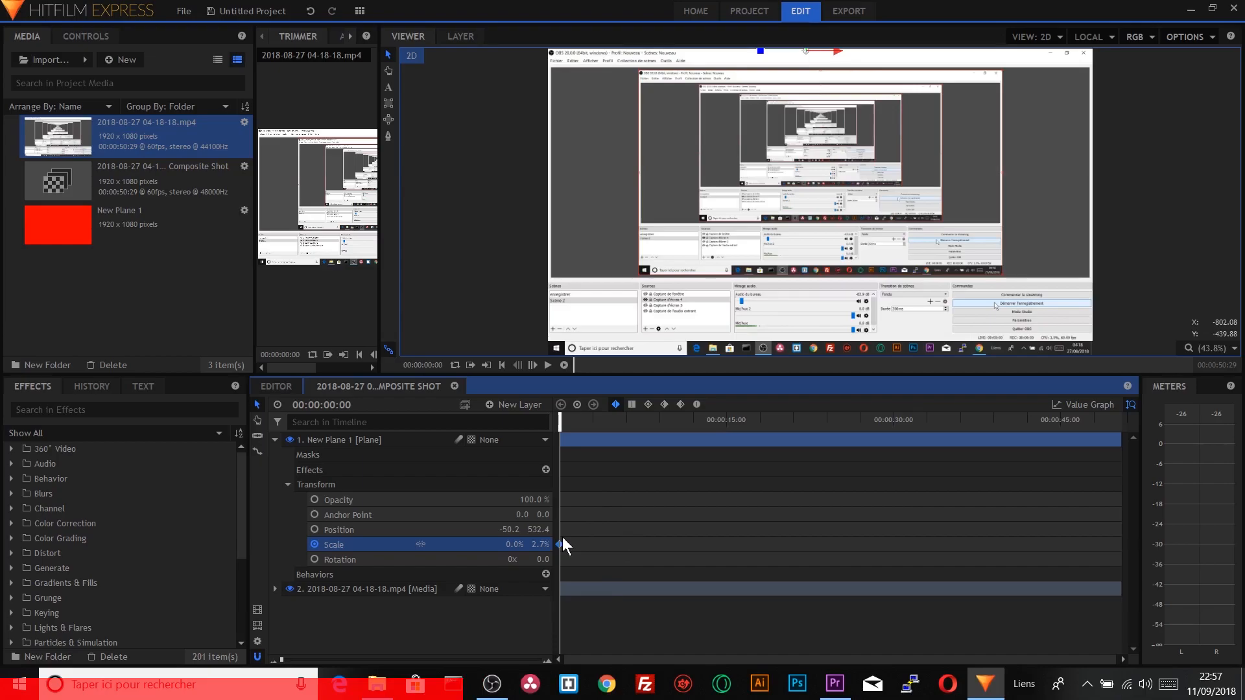
Keyframe the red plane's horizontal scale at 200% at the end of the timeline, 00:00:50:28
mouse_move(562, 545)
left_click_drag(560, 420, 1144, 441)
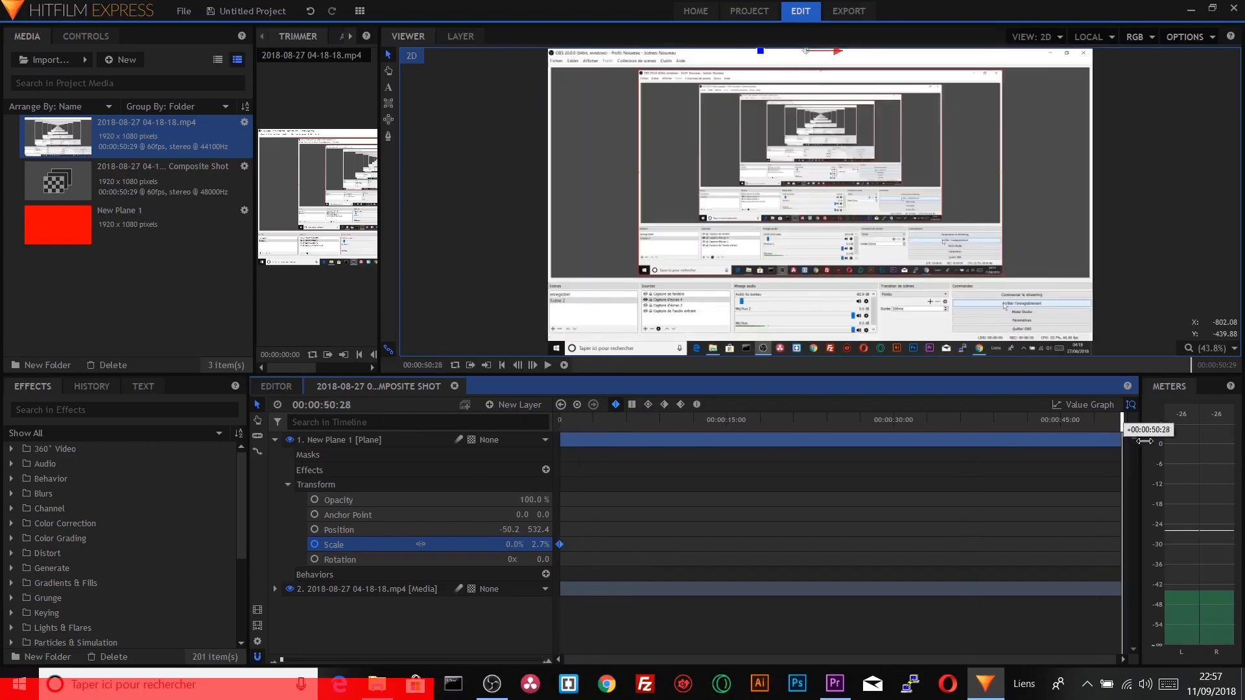
left_click_drag(503, 545, 624, 545)
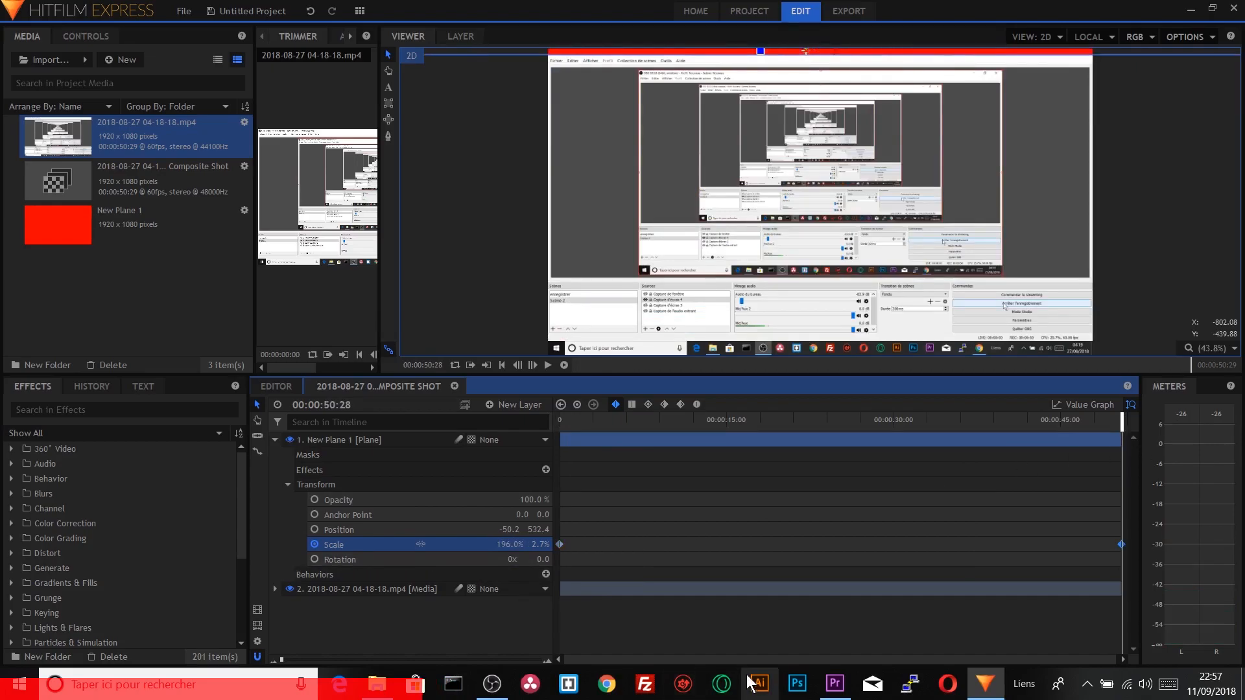
left_click(504, 545)
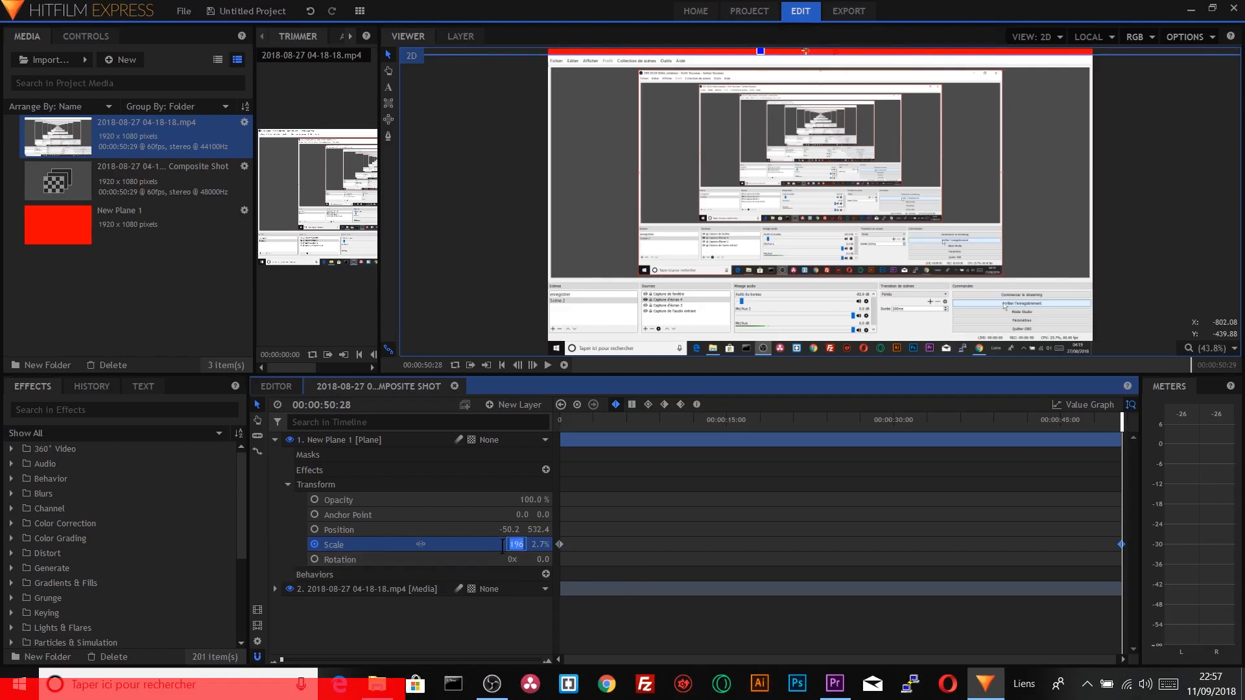
type("200")
left_click(618, 552)
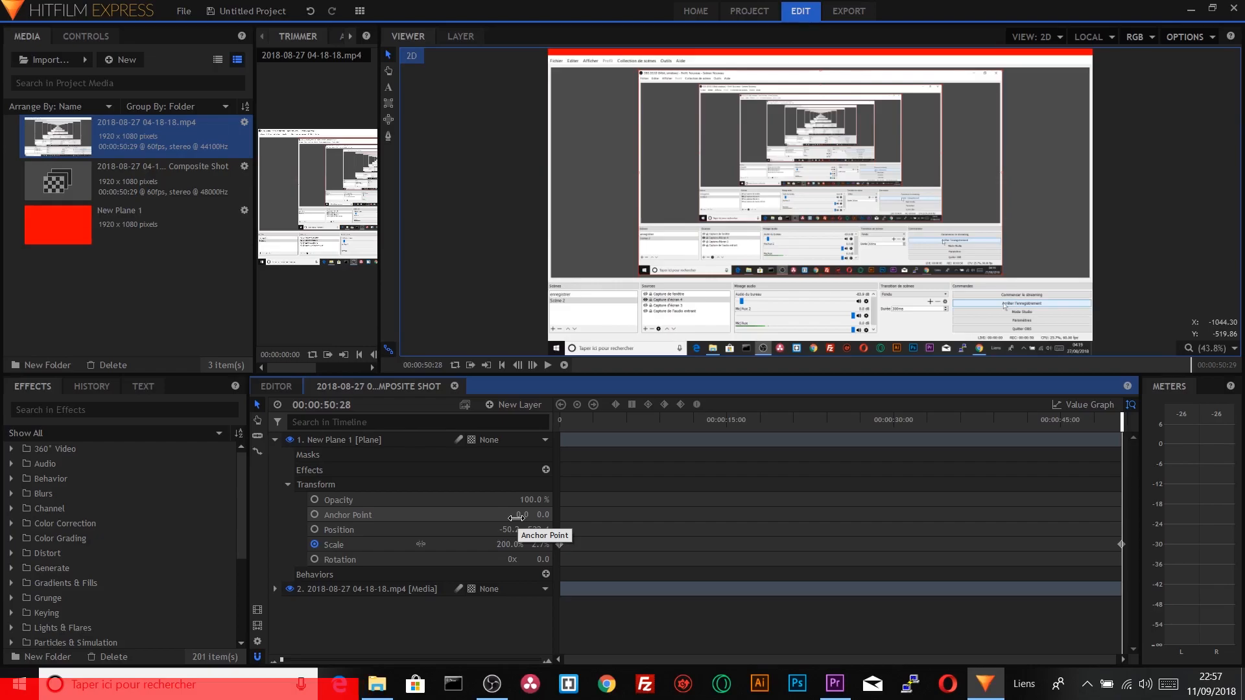
Preview the red bar's animation from the start of the timeline, with the computer's speaker volume set to 0
left_click(590, 420)
left_click_drag(528, 431, 529, 441)
key("space")
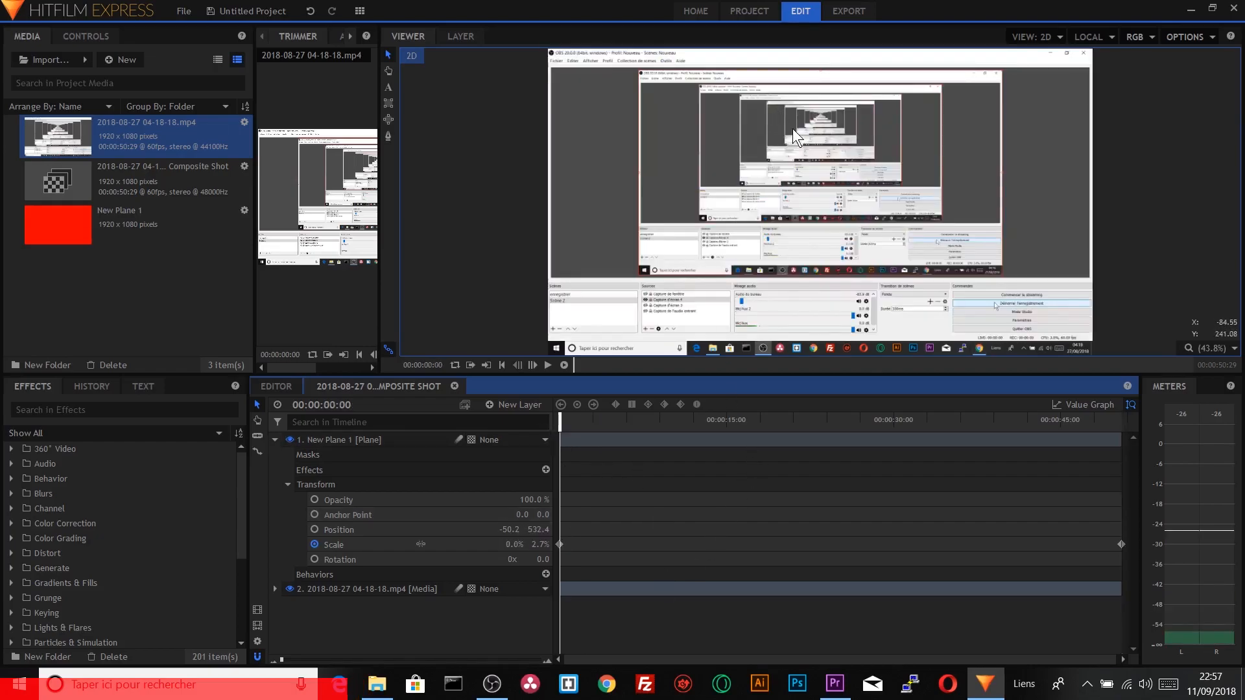
key("space")
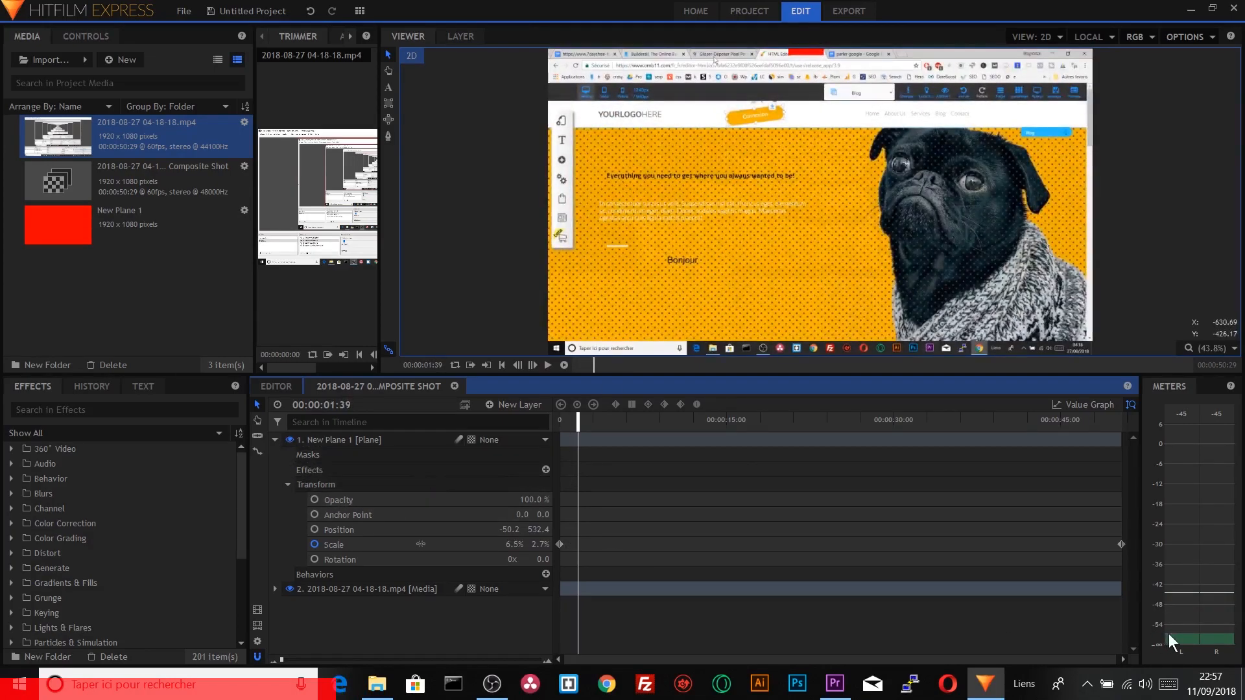
left_click(1146, 684)
left_click_drag(1087, 649, 1007, 648)
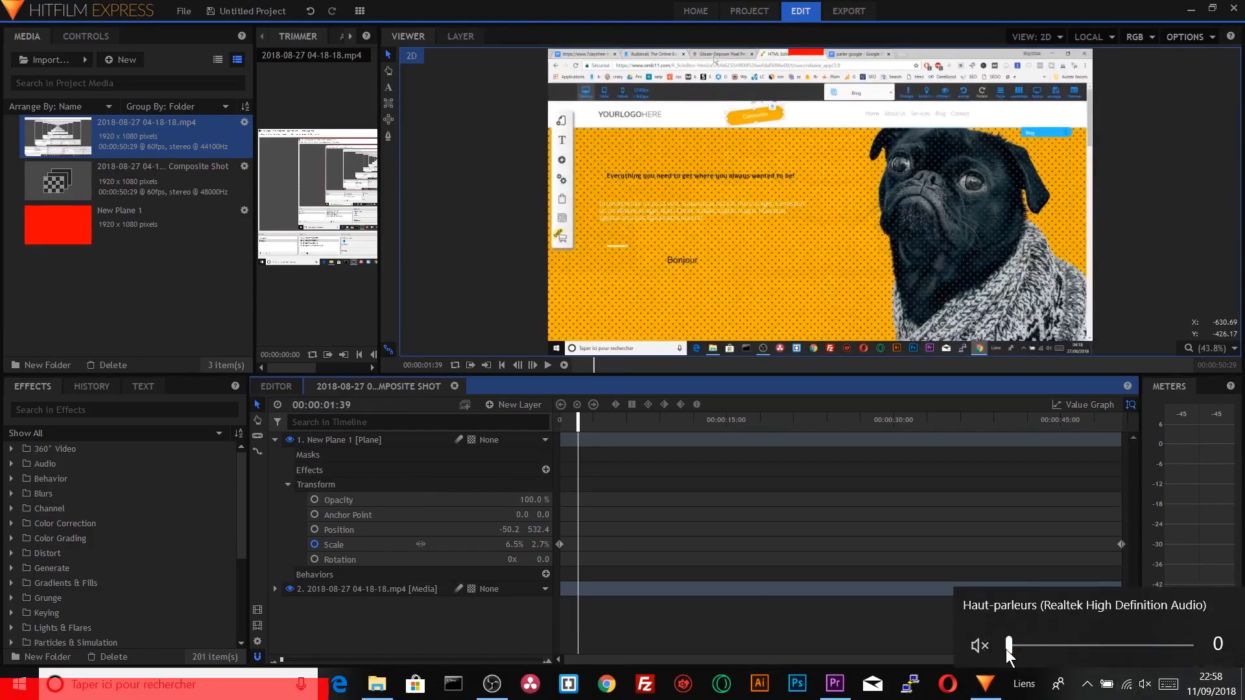
left_click(617, 516)
key("space")
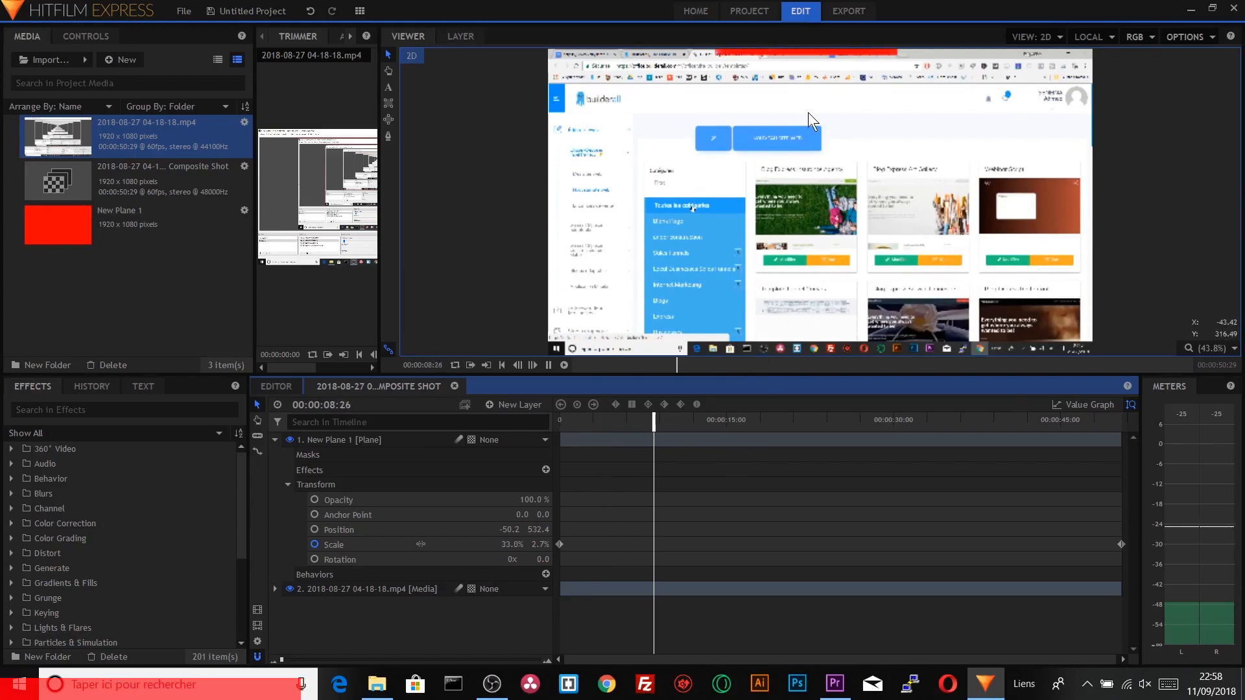
key("space")
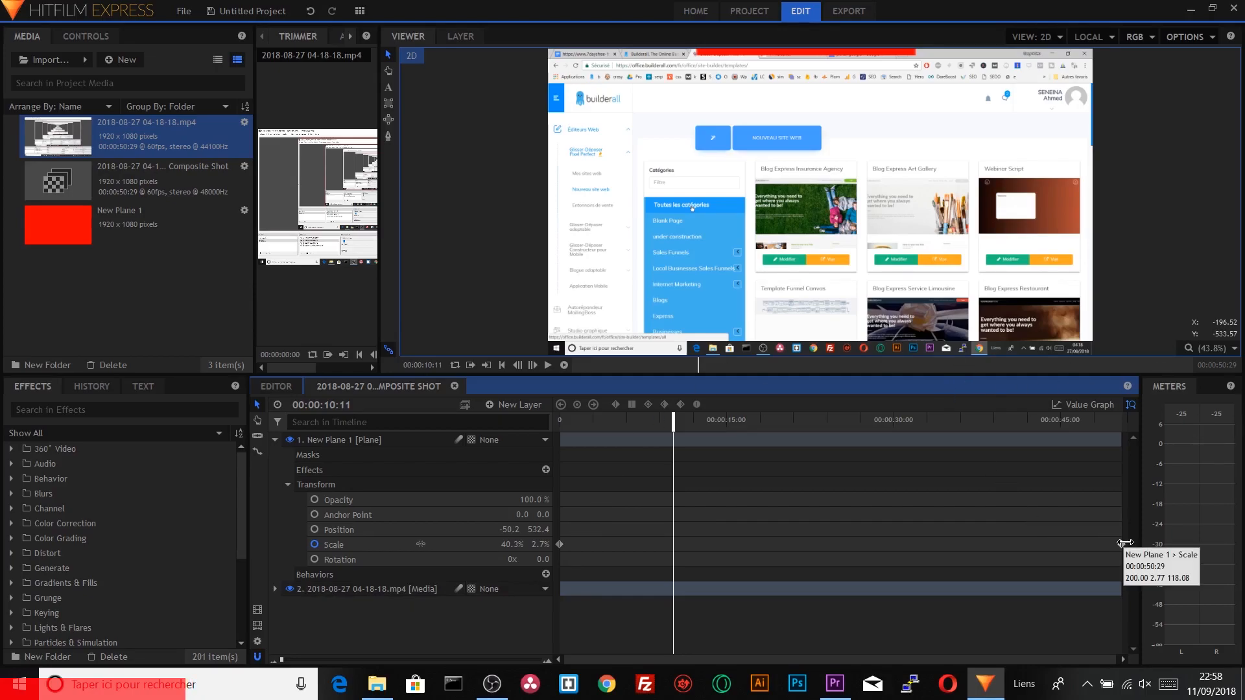
Try moving the ending scale keyframe to about 00:00:09:36, and put it back at the end of the clip
left_click_drag(1124, 544, 666, 548)
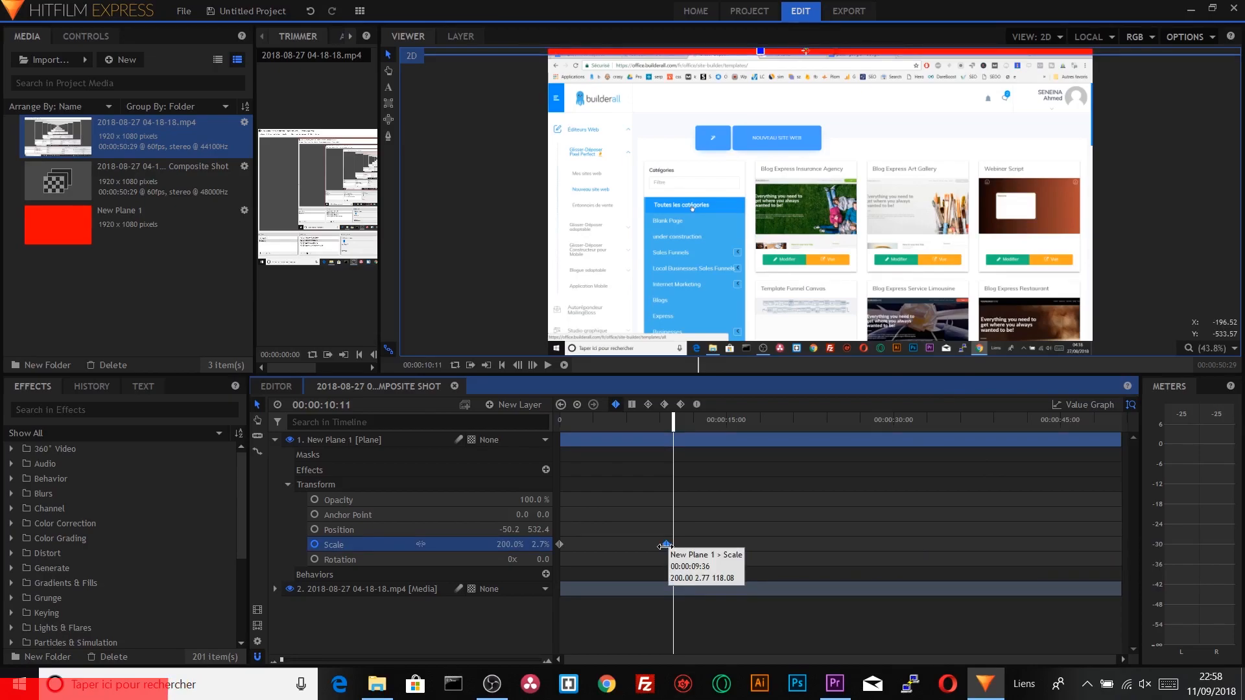
left_click_drag(664, 547, 1122, 546)
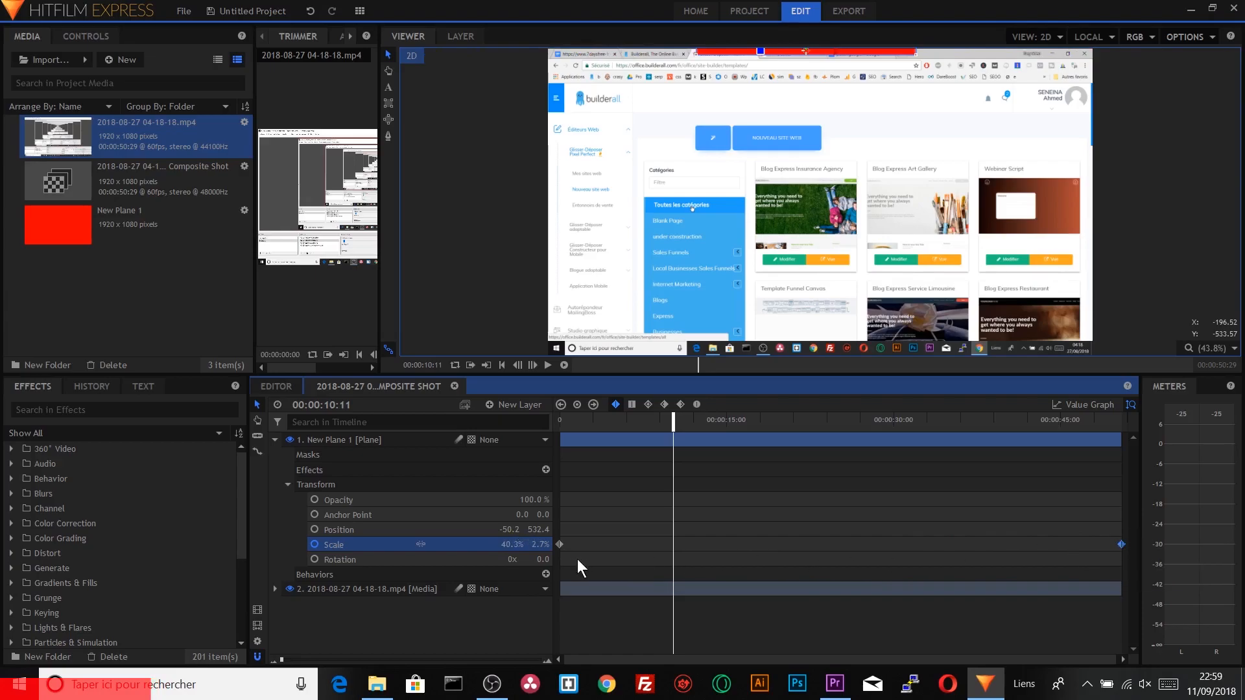
Preview the red bar's animation again from the start of the timeline, with the first scale keyframe kept at the clip's beginning
mouse_move(561, 545)
left_mouse_down()
mouse_move(703, 548)
mouse_move(557, 562)
left_mouse_up()
left_click_drag(577, 422, 559, 421)
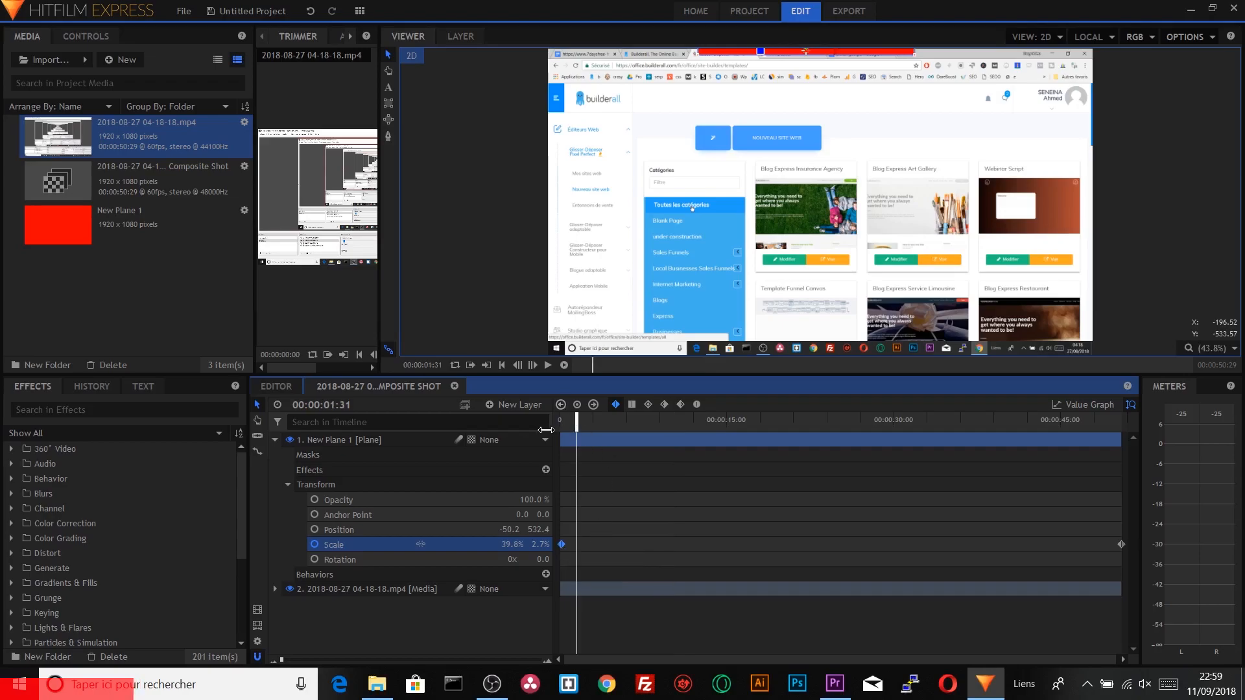
key("space")
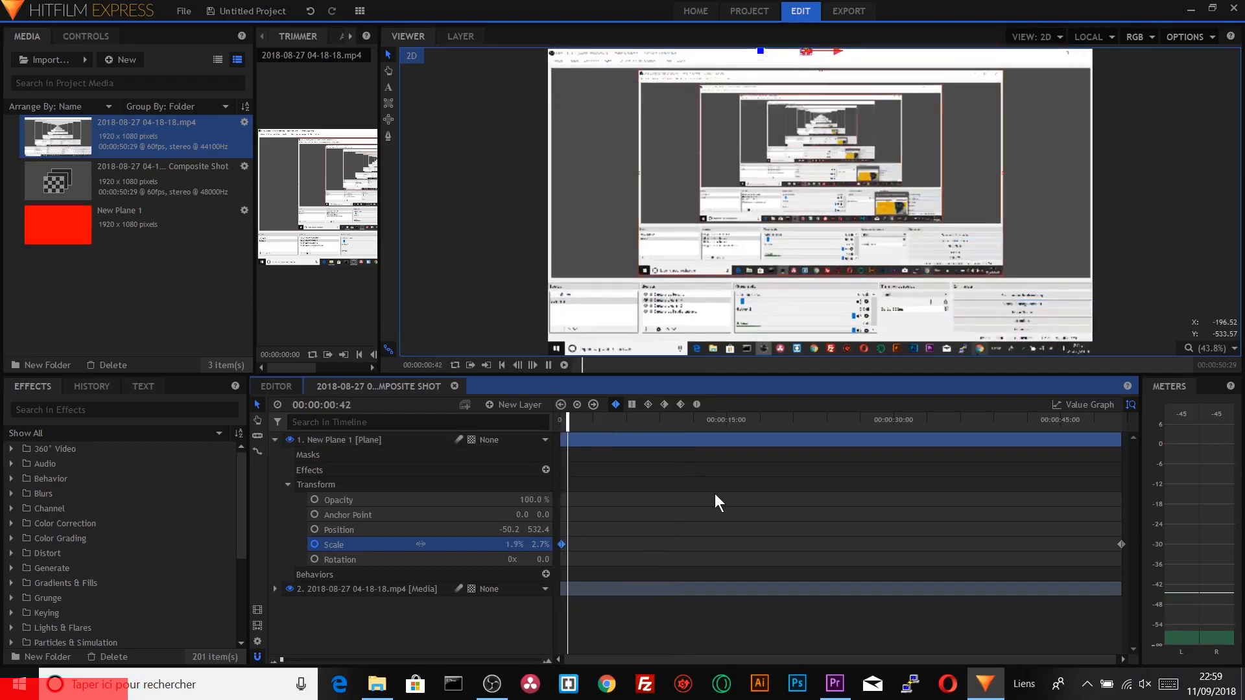
key("space")
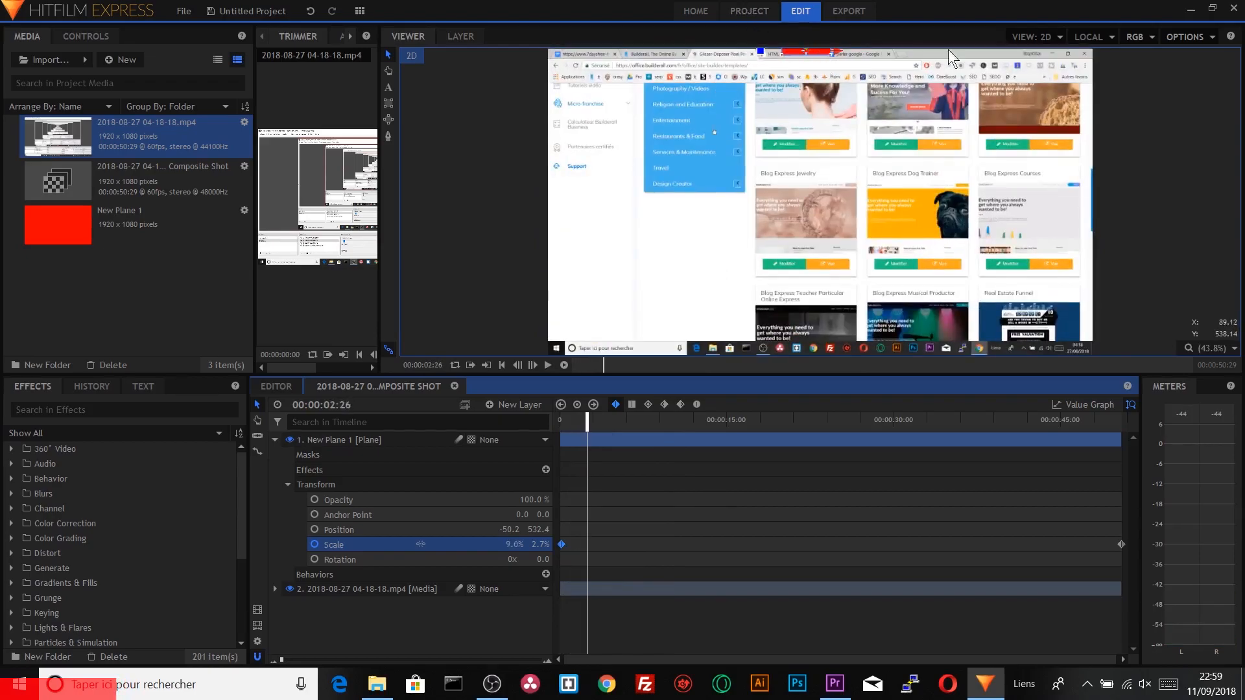
Move the red plane to the video frame's left edge, at position -966.6, 532.4, and play back its growth
left_click_drag(814, 52, 534, 54)
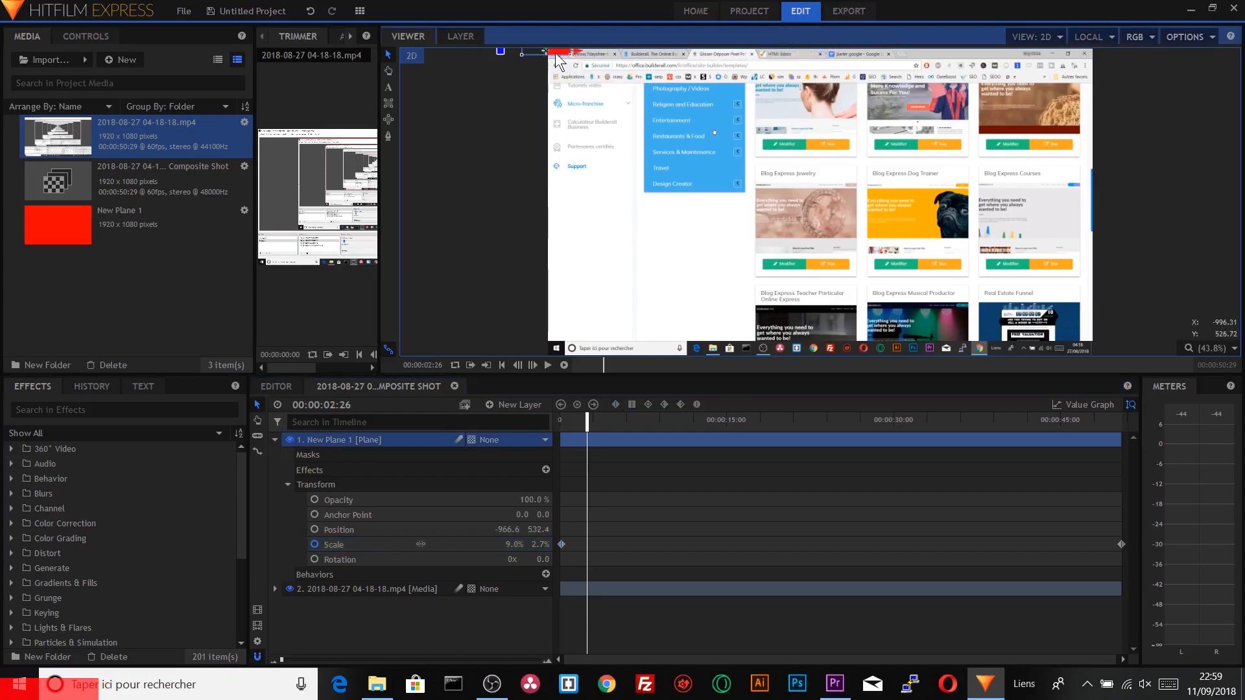
key("space")
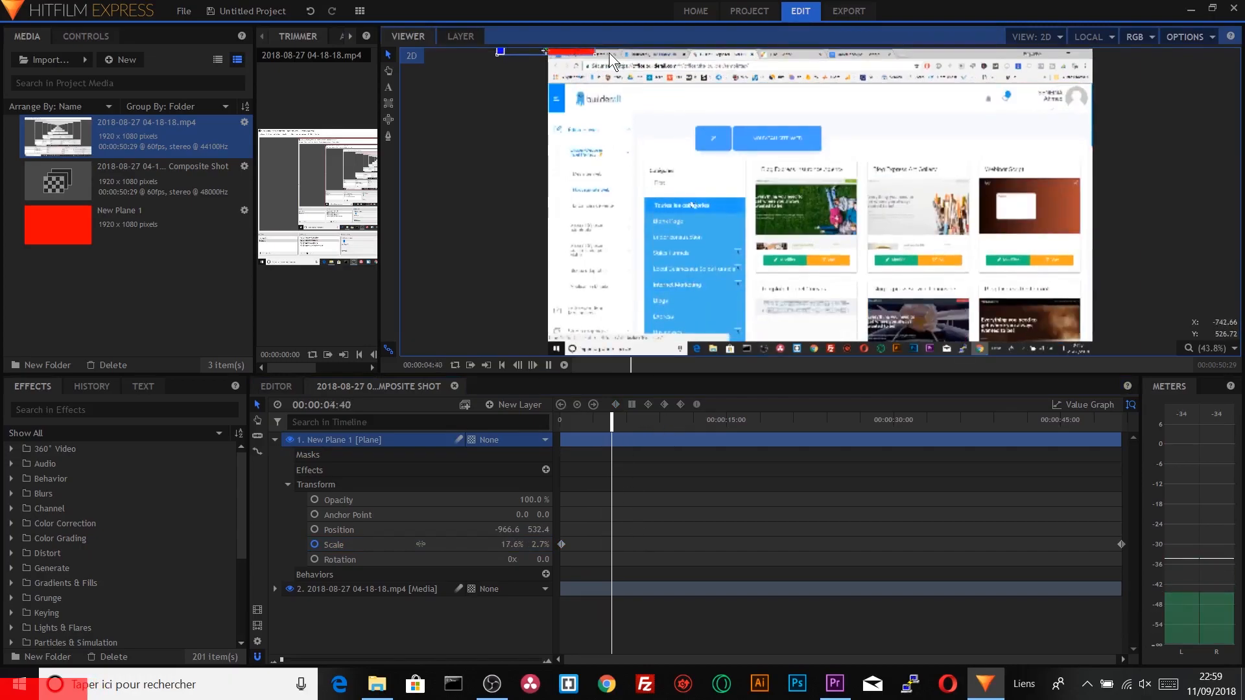
left_click(852, 131)
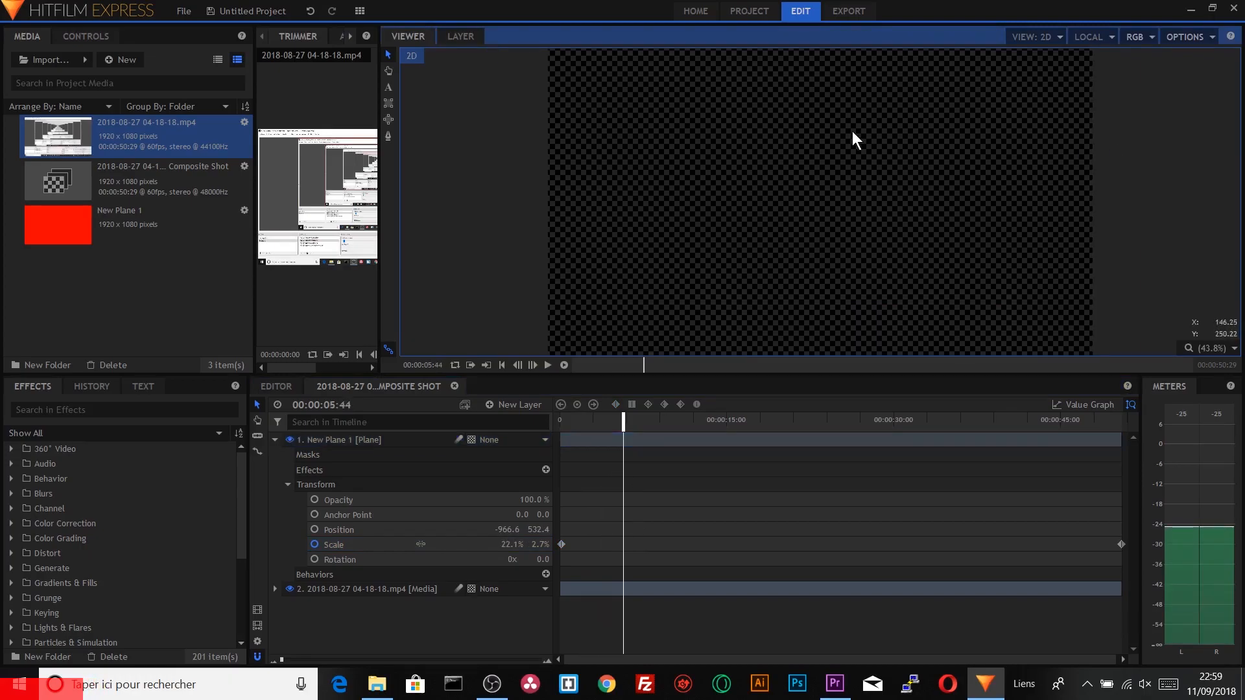
left_click(684, 570)
key("space")
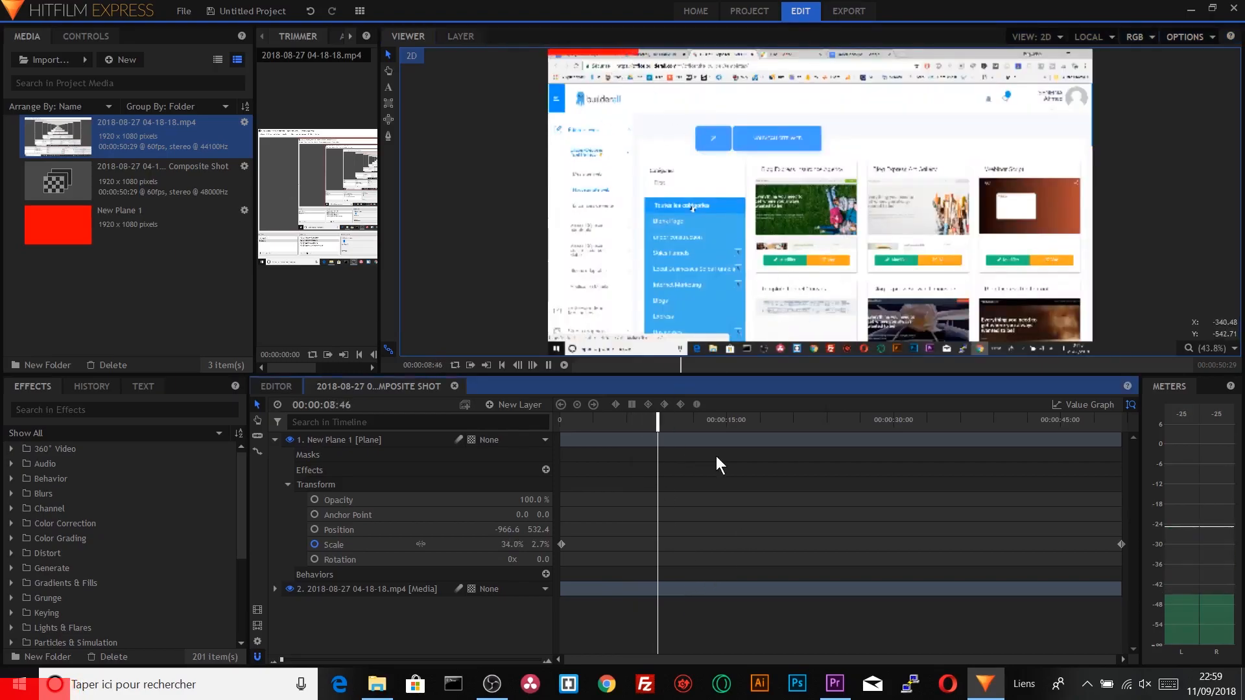
key("space")
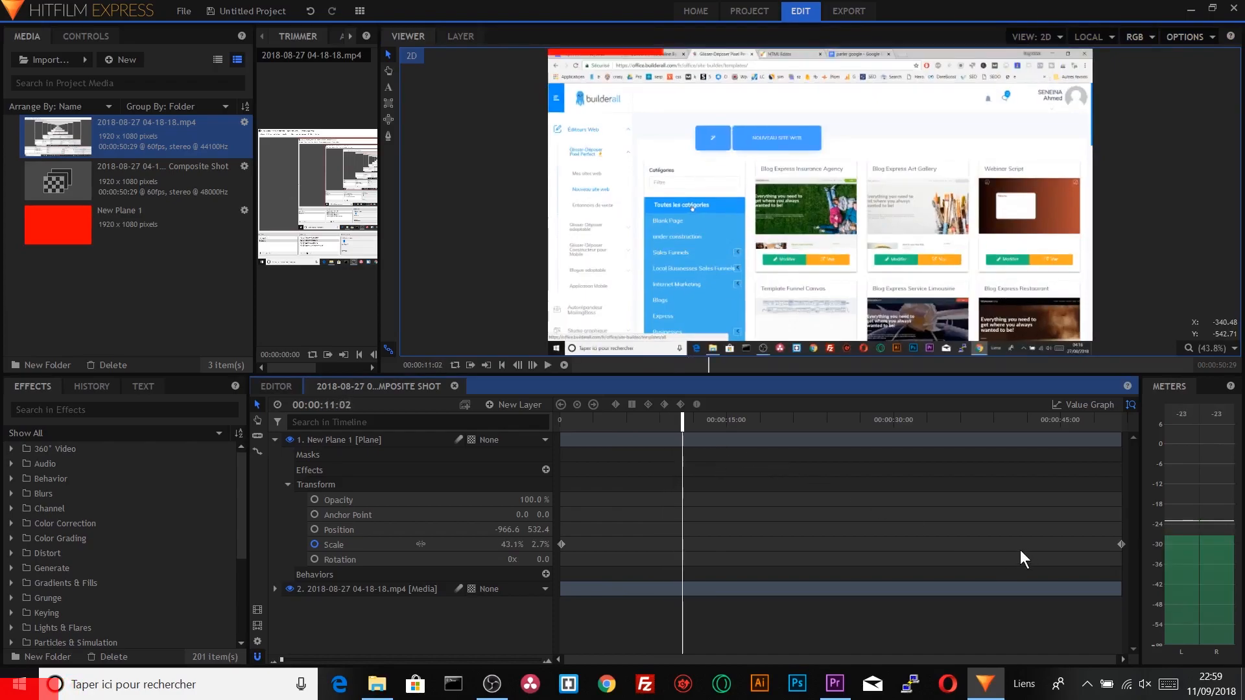
Swap the red plane's starting and ending scale keyframes to reverse the bar's animation, and preview it from the start of the timeline
left_click_drag(561, 546, 739, 545)
left_click_drag(1122, 544, 548, 572)
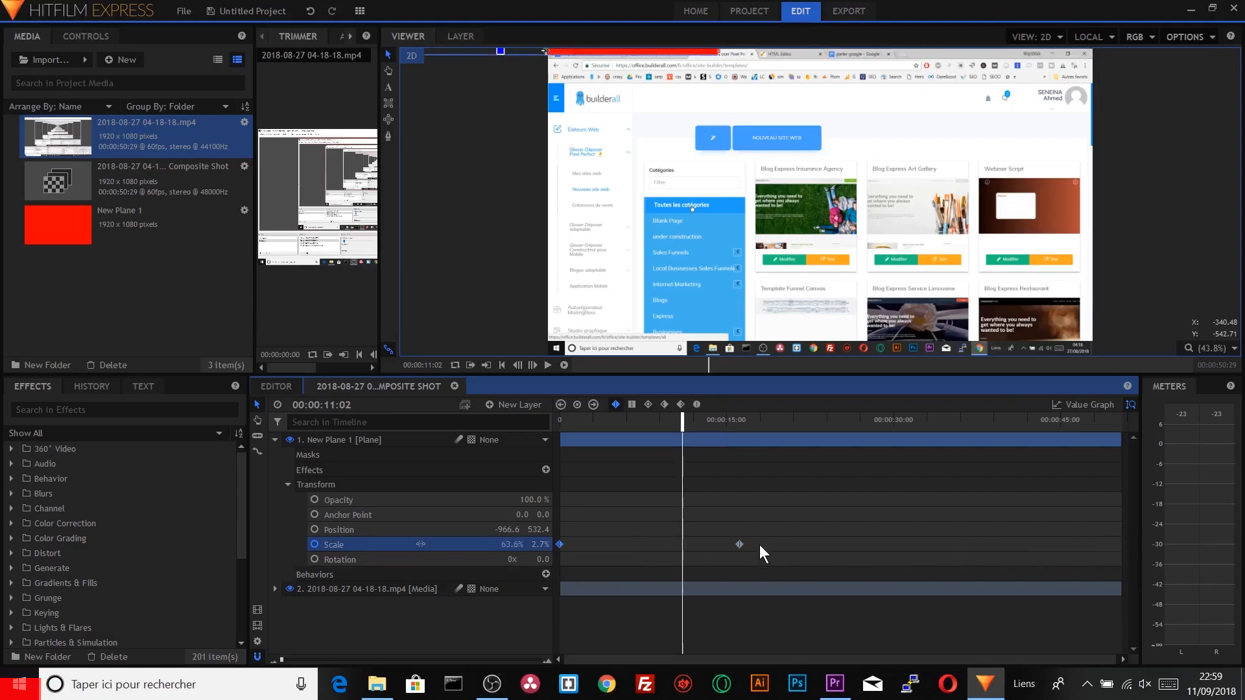
left_click_drag(739, 545, 1116, 565)
left_click_drag(604, 423, 500, 448)
key("space")
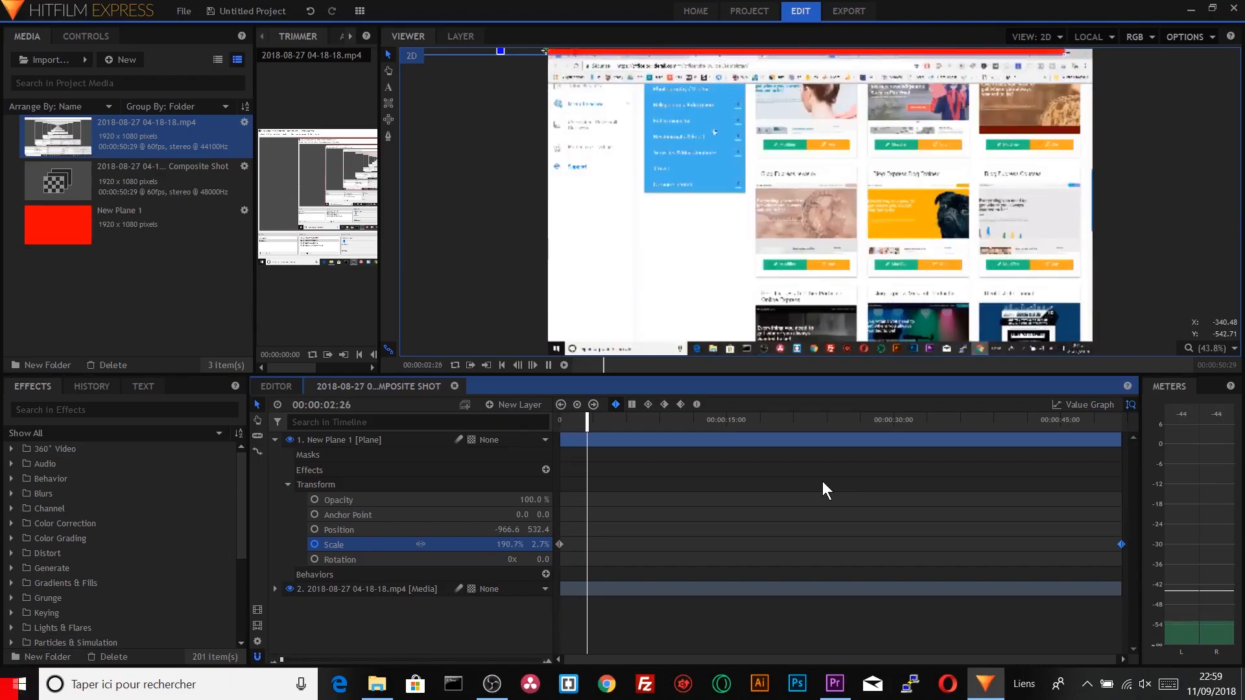
left_click(790, 522)
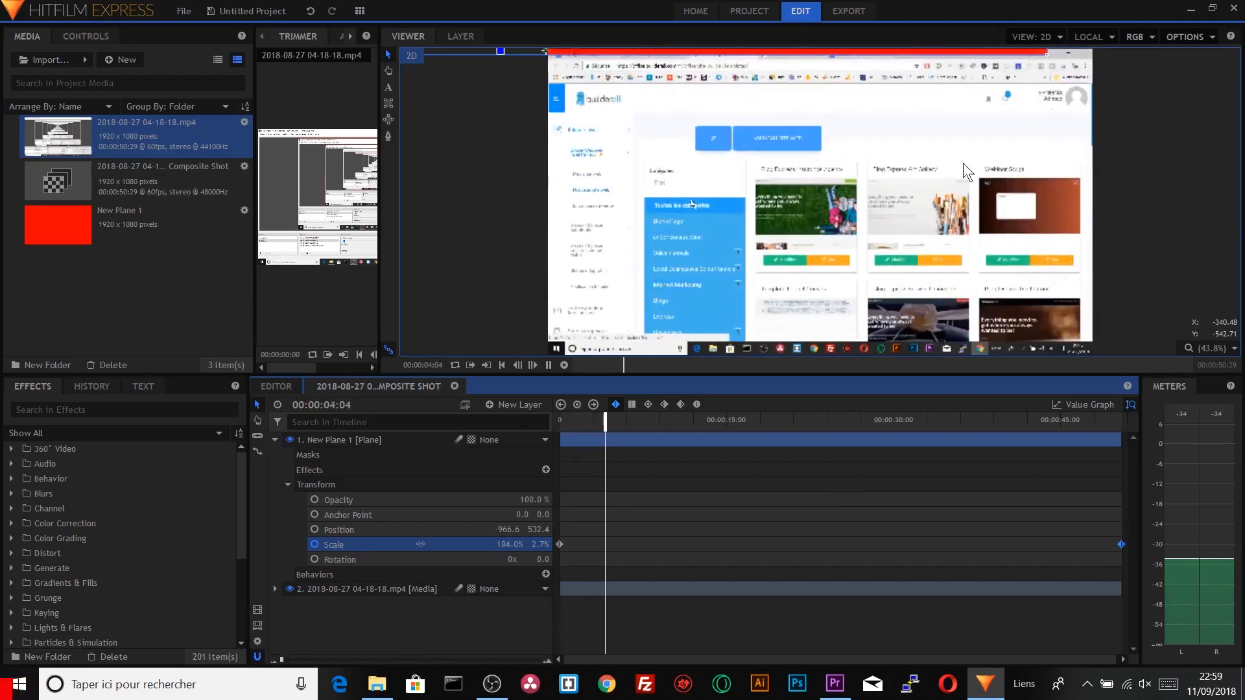